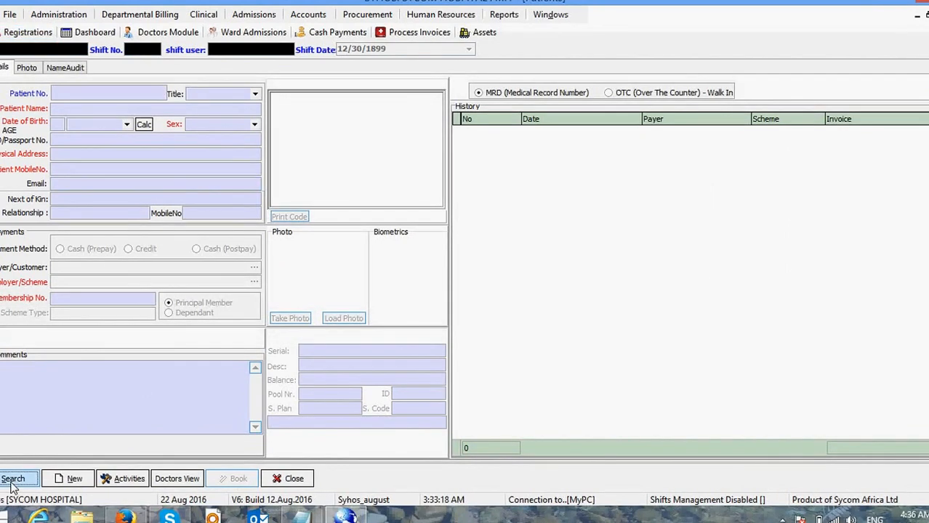
# Step: Start a blank new patient registration with Cash (Prepay) as the payment method
pyautogui.click(69, 479)
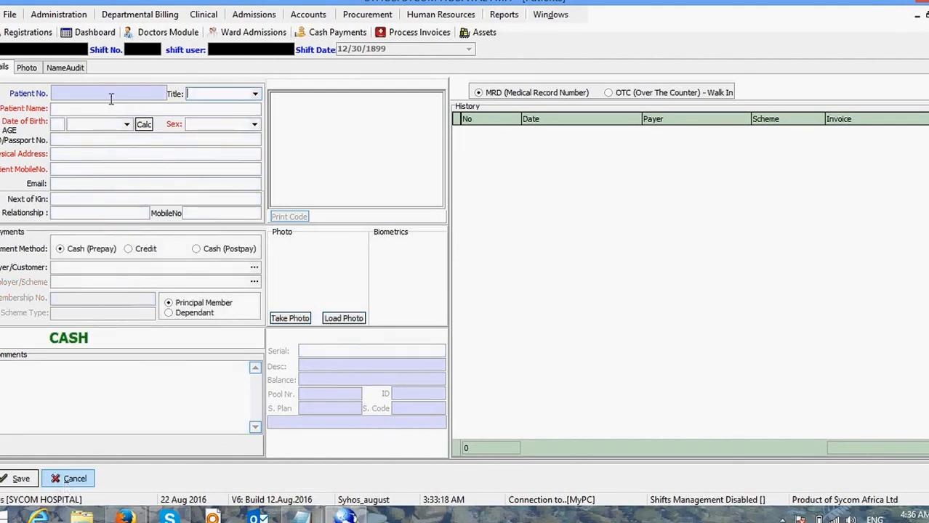
# Step: Enter the patient's full name and fix its misspelling
pyautogui.click(105, 109)
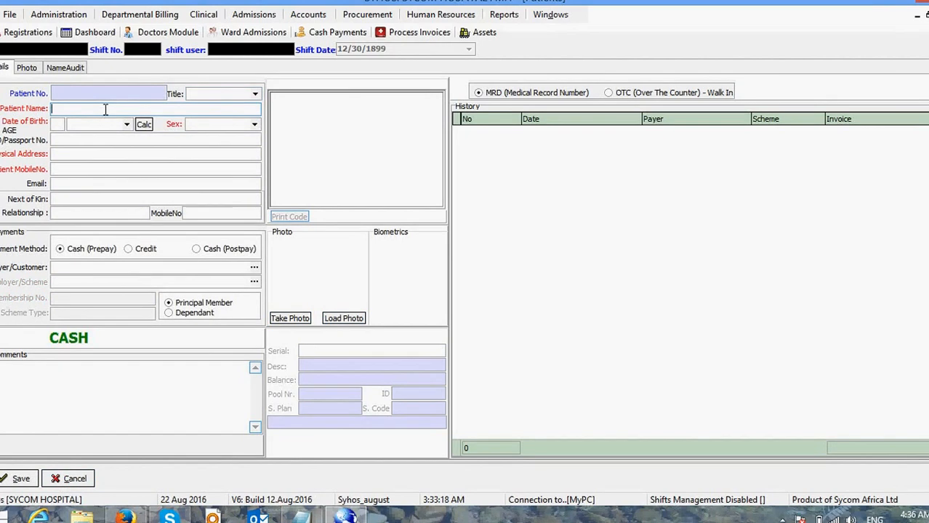
pyautogui.write('SYHOS PATINET')
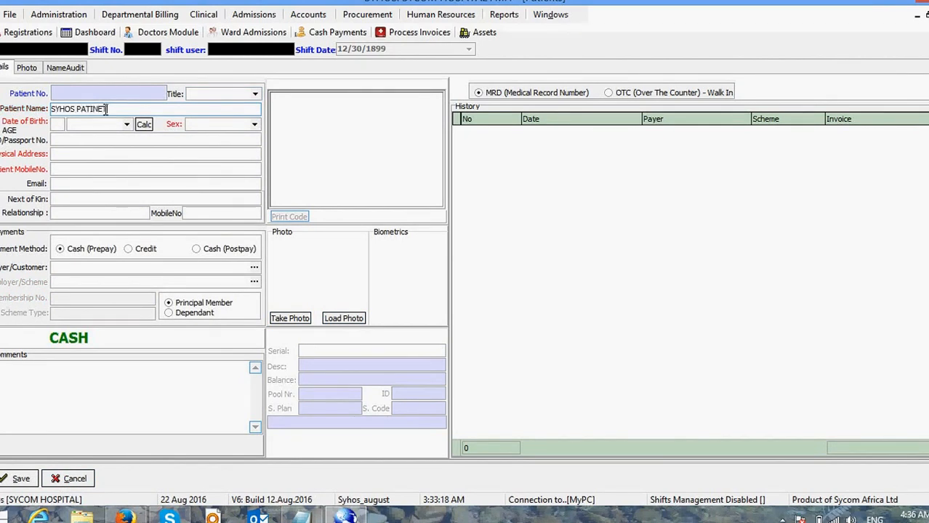
pyautogui.press('BackSpace')
pyautogui.press('BackSpace')
pyautogui.press('BackSpace')
pyautogui.write('ENT')
# Step: Set age 23 with birth date 08/22/1993 and sex Female
pyautogui.click(57, 125)
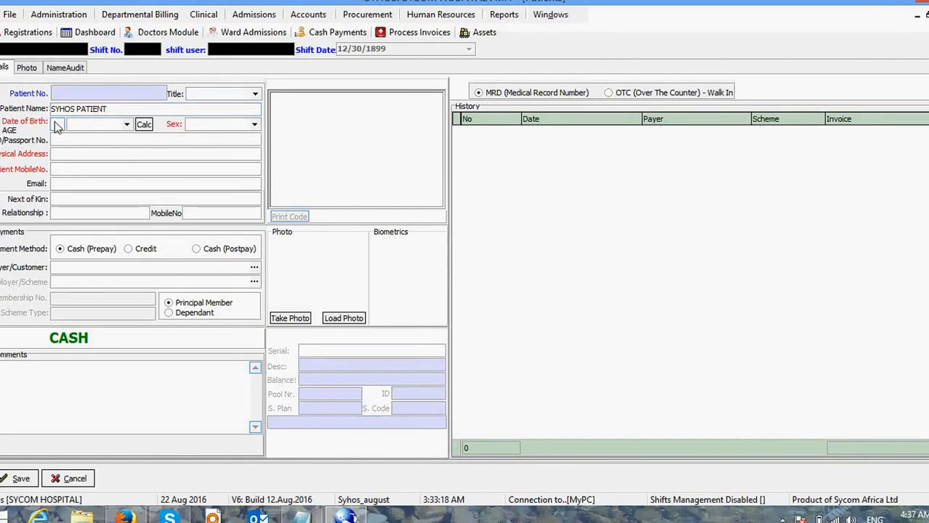
pyautogui.write('23')
pyautogui.click(128, 124)
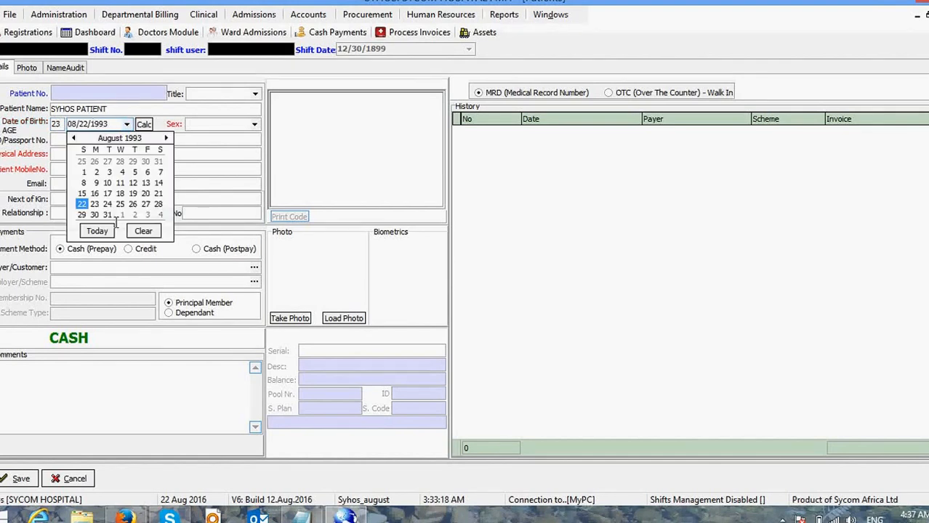
pyautogui.click(210, 124)
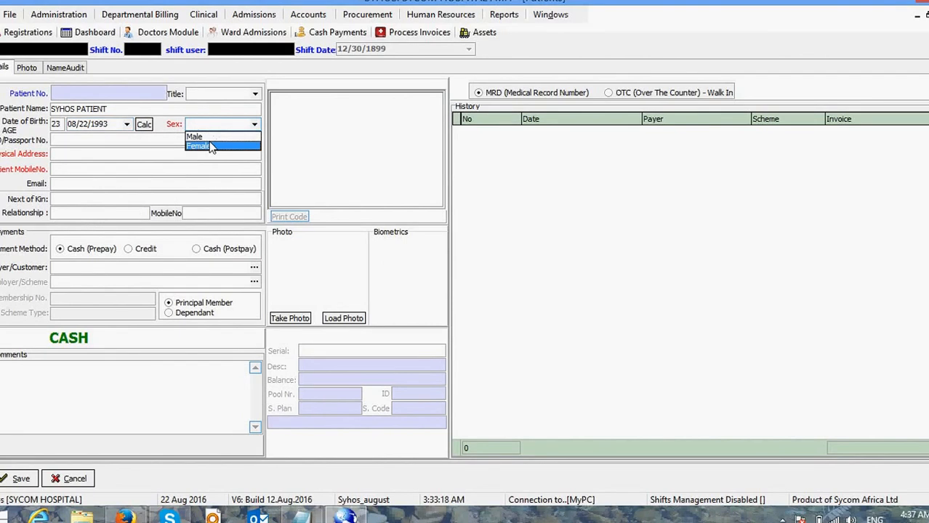
pyautogui.click(210, 146)
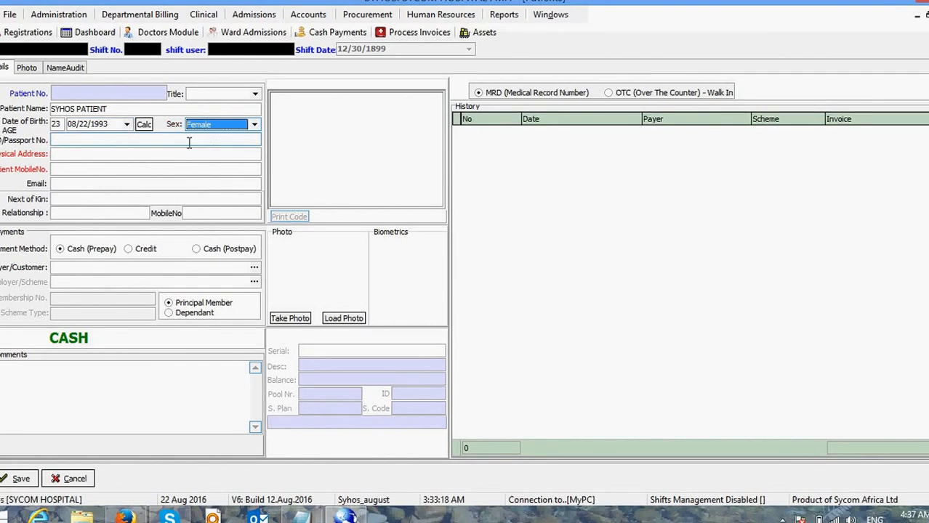
# Step: Fill in physical address NAIROBI, the ID/passport number and the patient's mobile number
pyautogui.click(70, 153)
pyautogui.write('NAI')
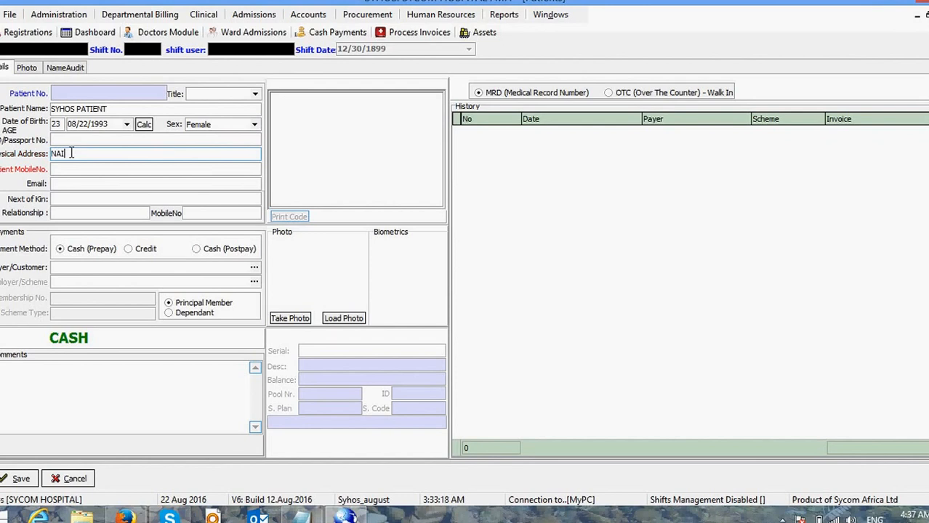
pyautogui.write('ROBI')
pyautogui.click(64, 140)
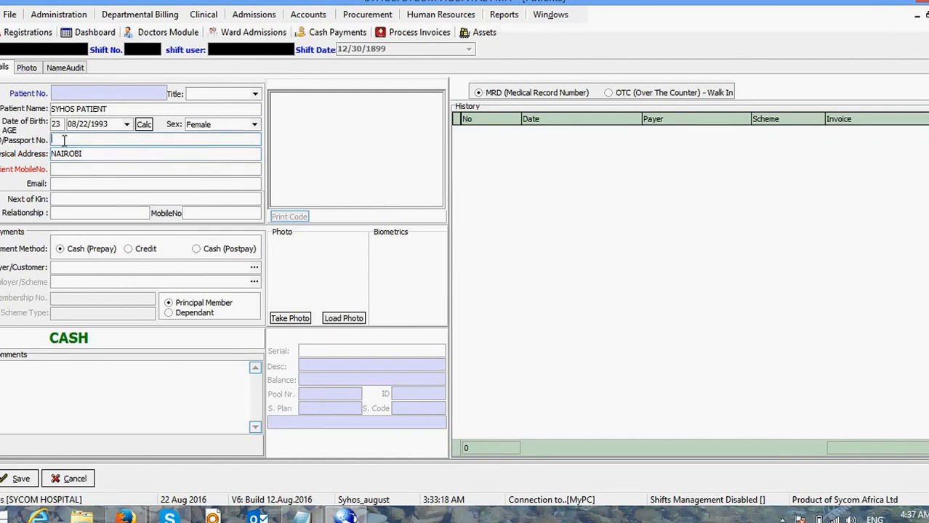
pyautogui.write('245')
pyautogui.click(67, 168)
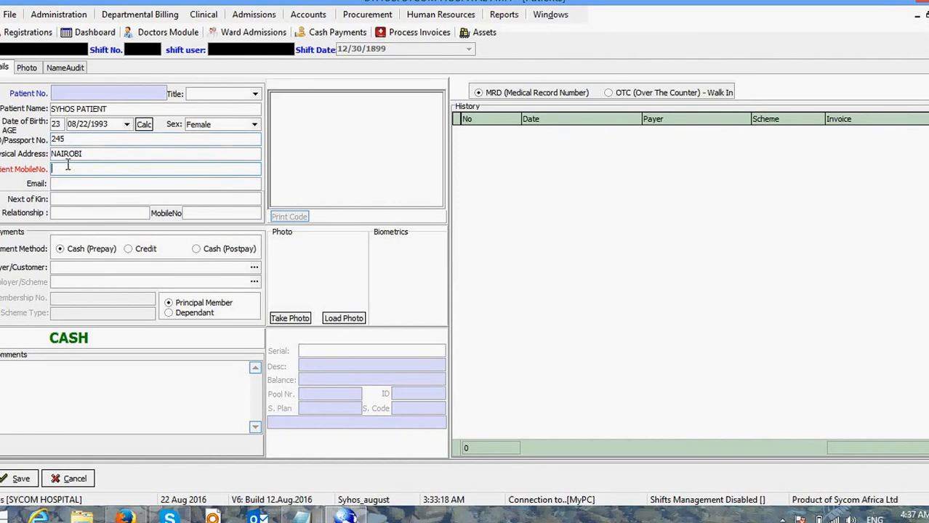
pyautogui.write('123456789')
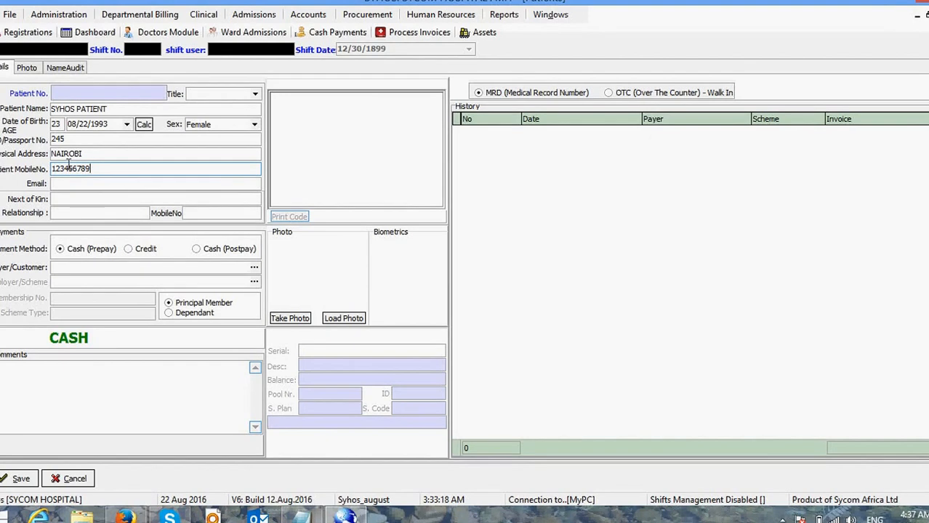
# Step: Add the next-of-kin's name, relationship RECORD1 and the kin's mobile number
pyautogui.click(61, 200)
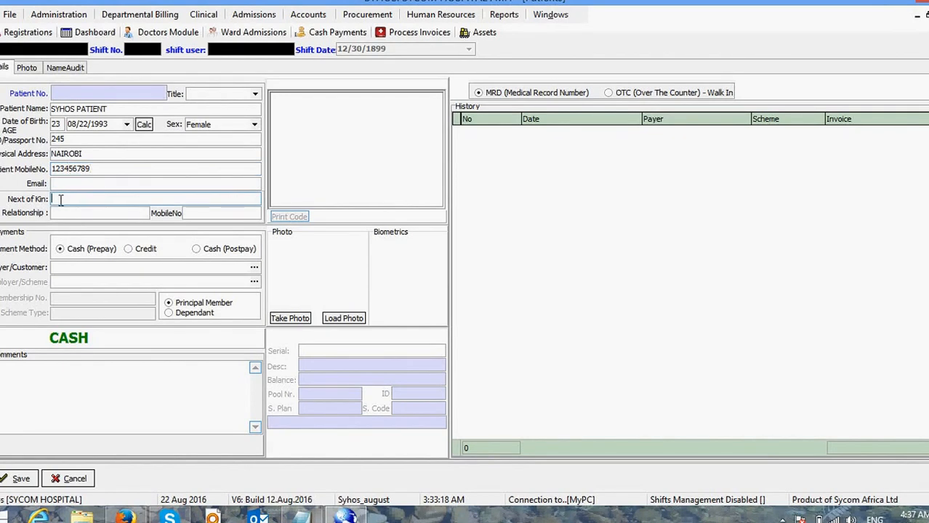
pyautogui.write('SYHOS KIN')
pyautogui.click(59, 215)
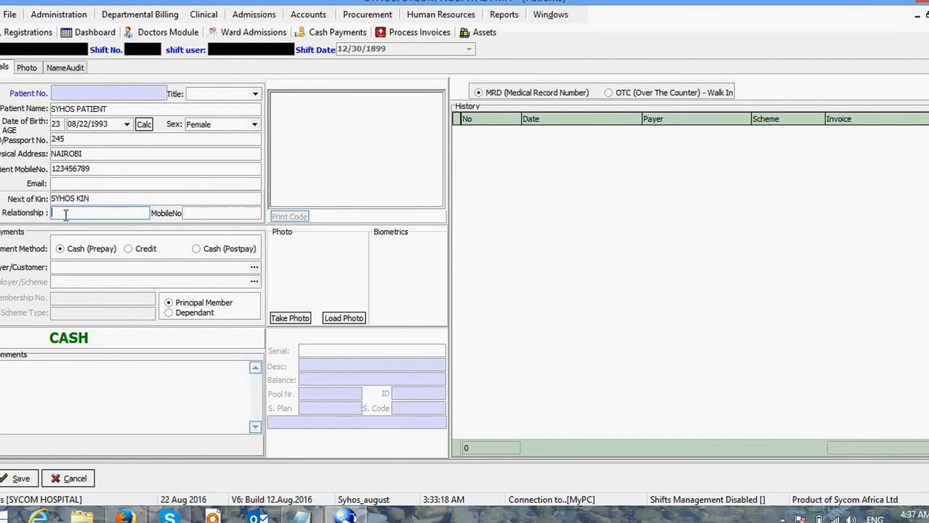
pyautogui.write('RECORD1')
pyautogui.click(202, 213)
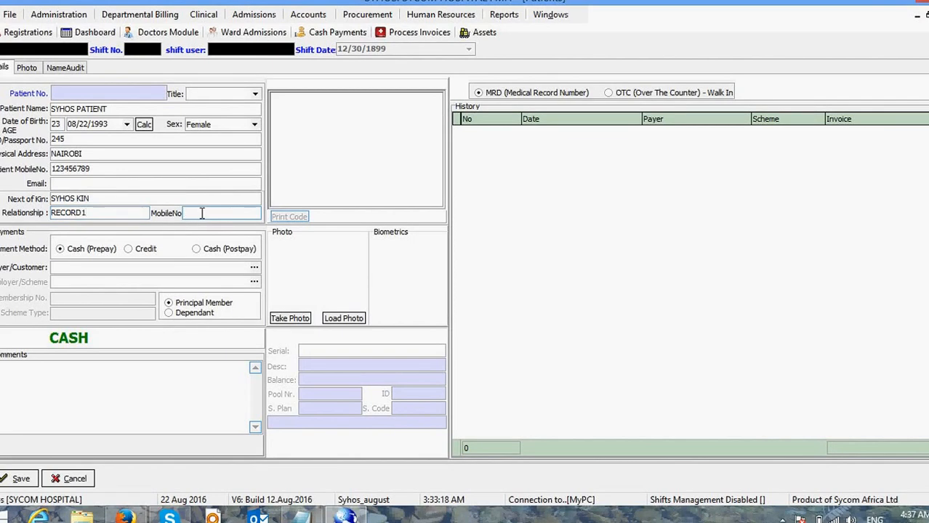
pyautogui.write('12345676767')
pyautogui.click(72, 252)
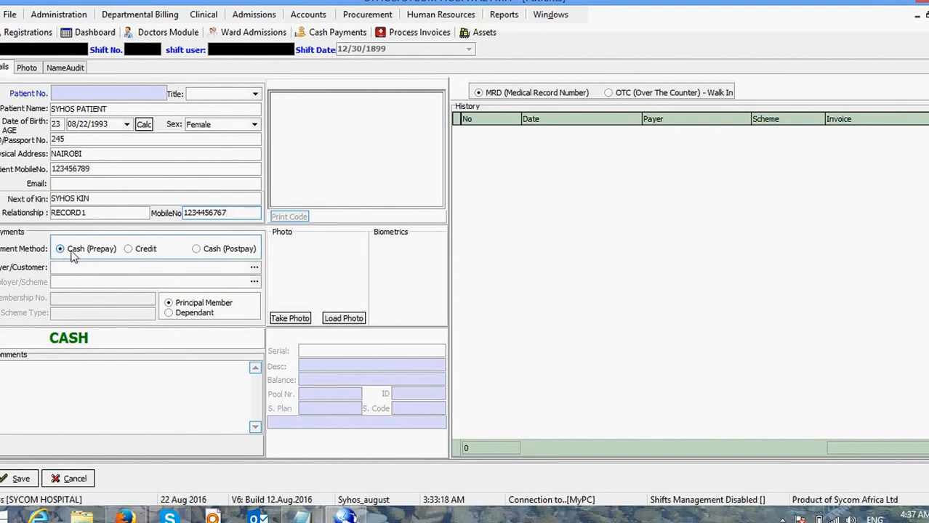
pyautogui.click(128, 250)
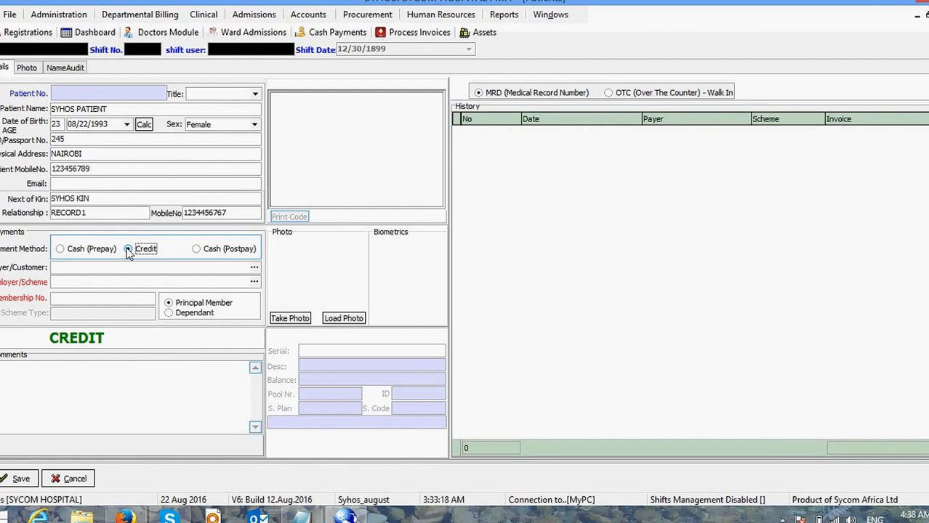
pyautogui.click(195, 250)
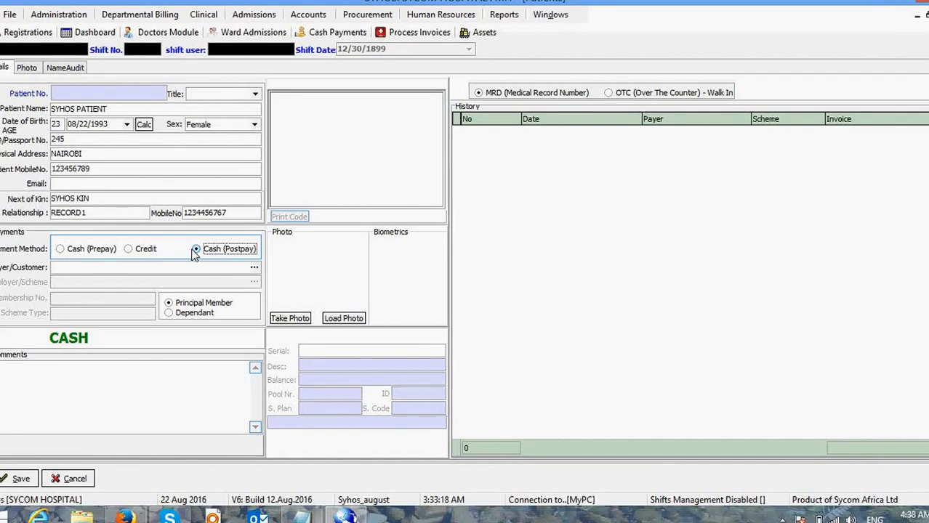
pyautogui.click(83, 251)
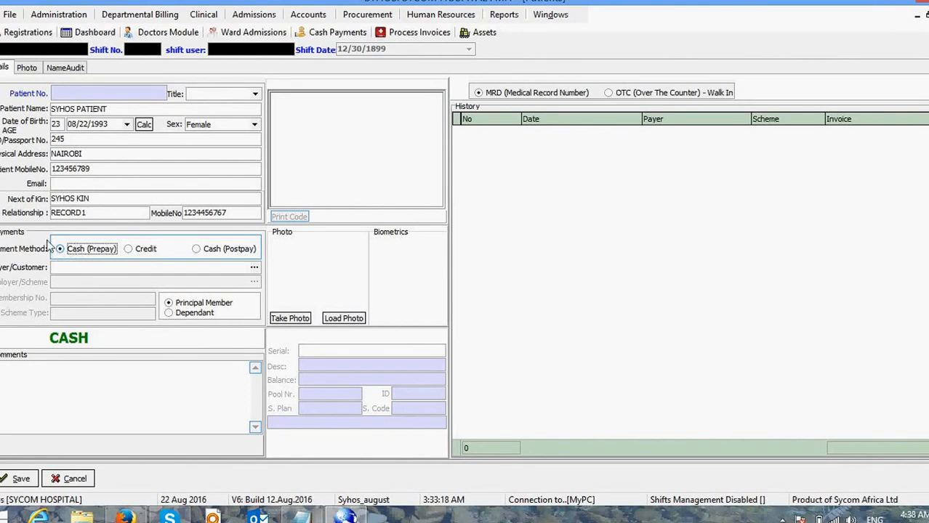
pyautogui.click(29, 420)
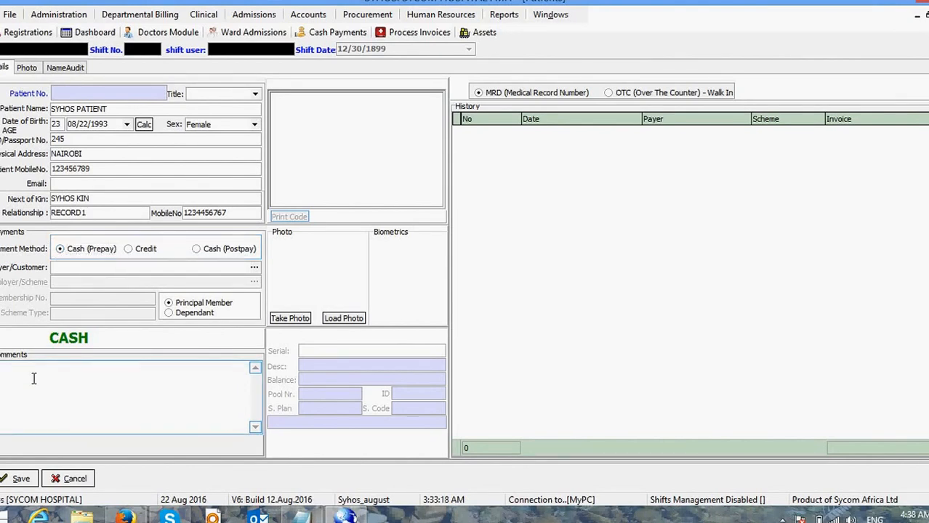
# Step: Complete the Comments note marking the patient as a dignitary and select the MRD option
pyautogui.write('GNITARY')
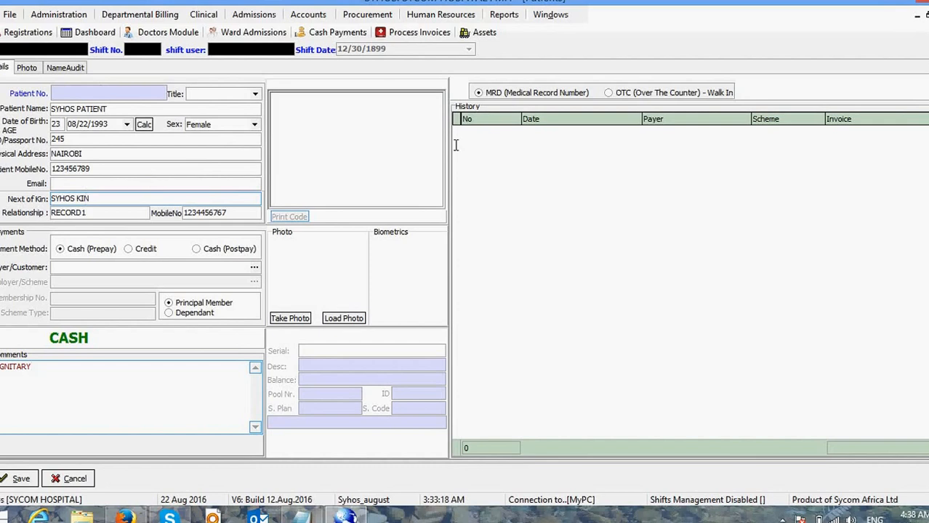
pyautogui.click(487, 92)
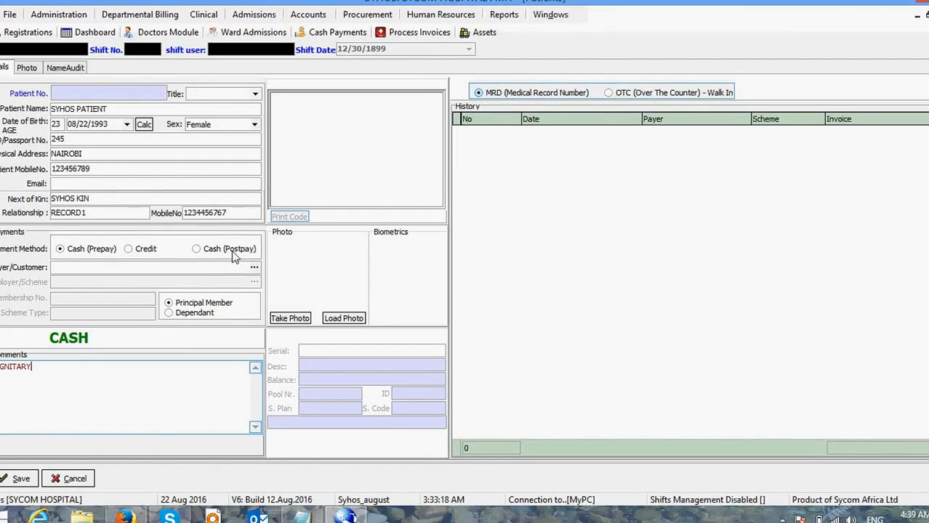
pyautogui.click(6, 478)
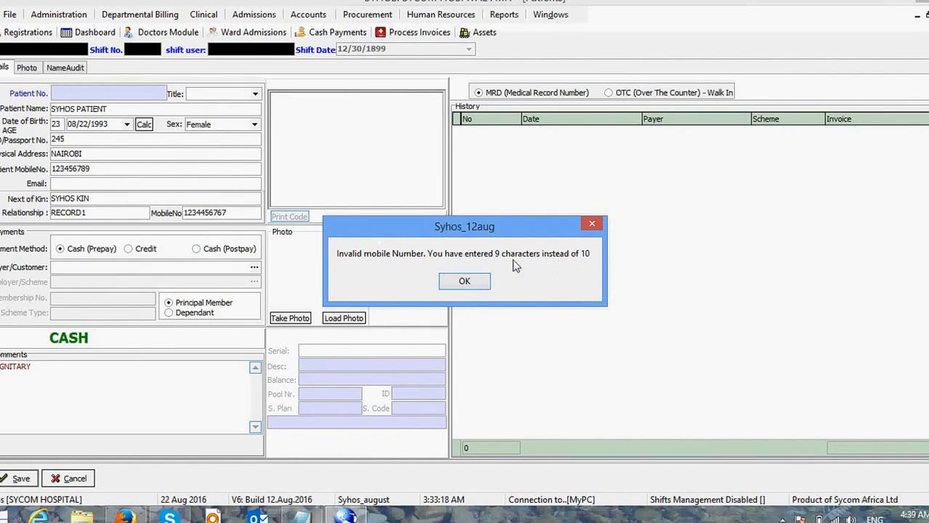
pyautogui.click(479, 284)
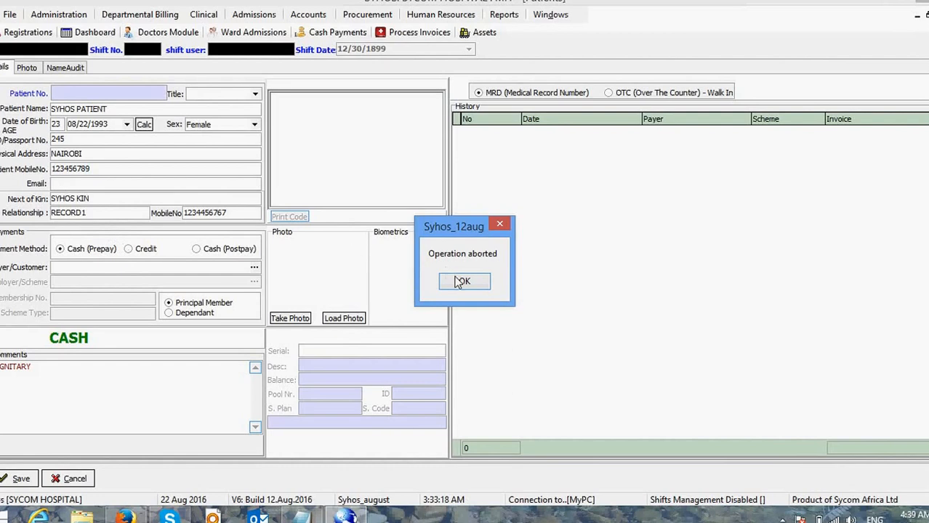
pyautogui.click(463, 281)
pyautogui.click(110, 169)
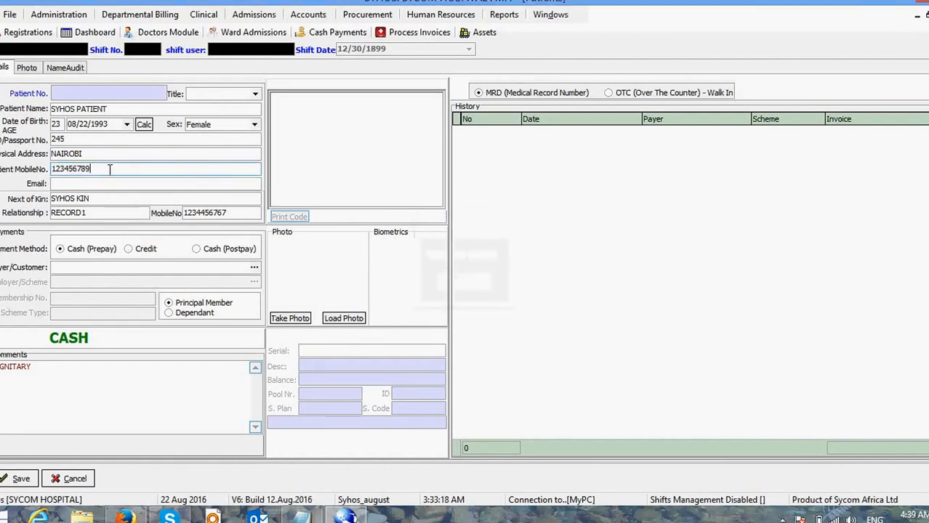
# Step: Add the missing digit to make the mobile number 10 digits, then save the patient
pyautogui.write('0')
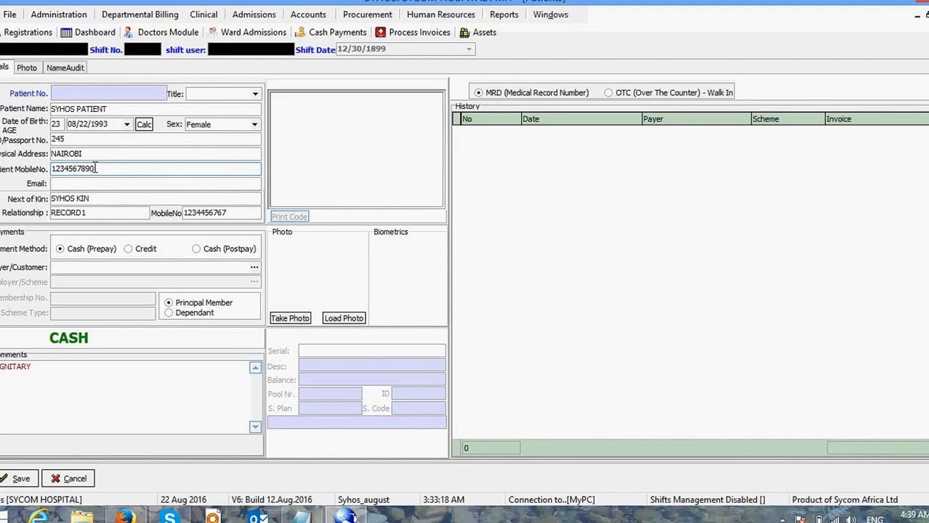
pyautogui.click(21, 480)
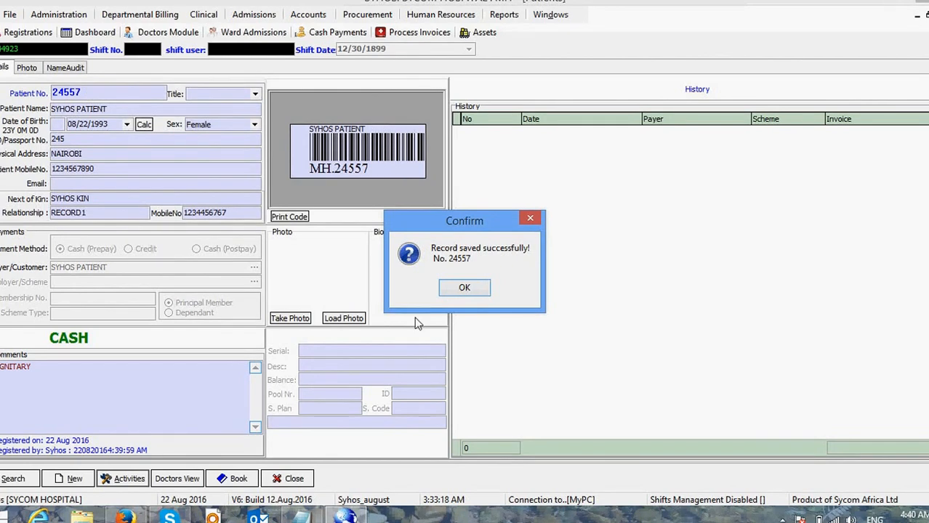
pyautogui.click(447, 291)
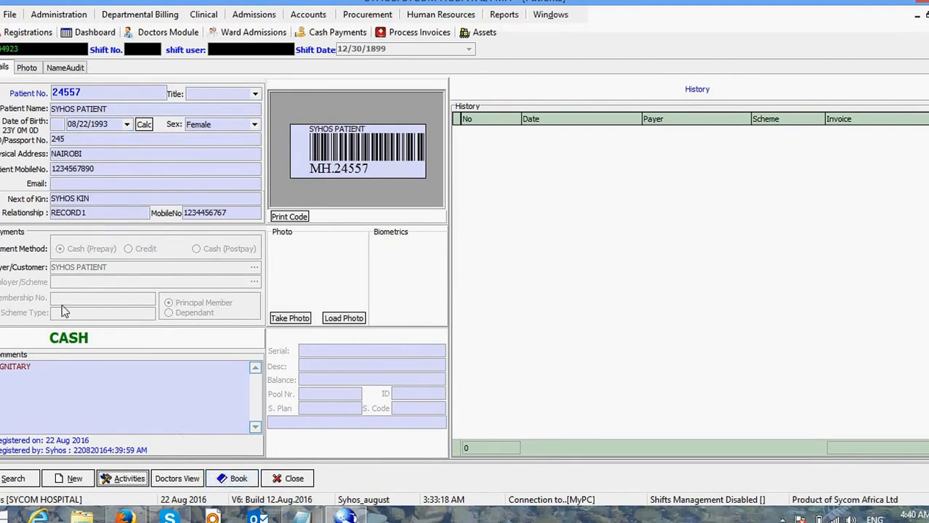
# Step: Authorize Edit Patient with username and password, and switch the payment method to Credit
pyautogui.click(106, 479)
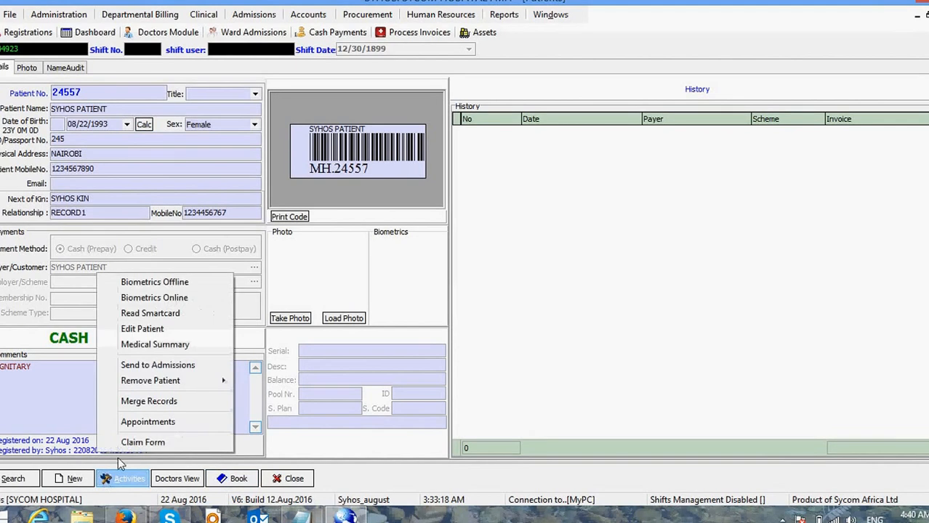
pyautogui.click(137, 331)
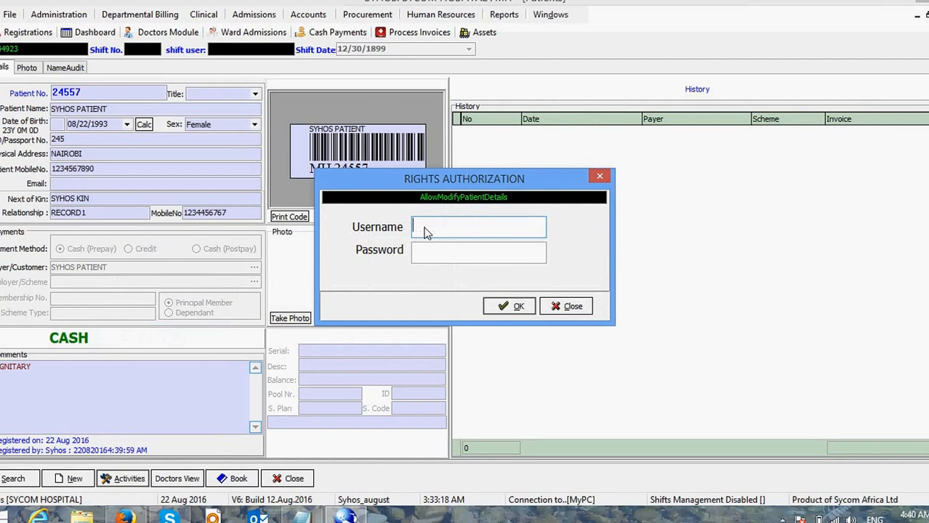
pyautogui.write('SYHOS')
pyautogui.press('Tab')
pyautogui.write('******')
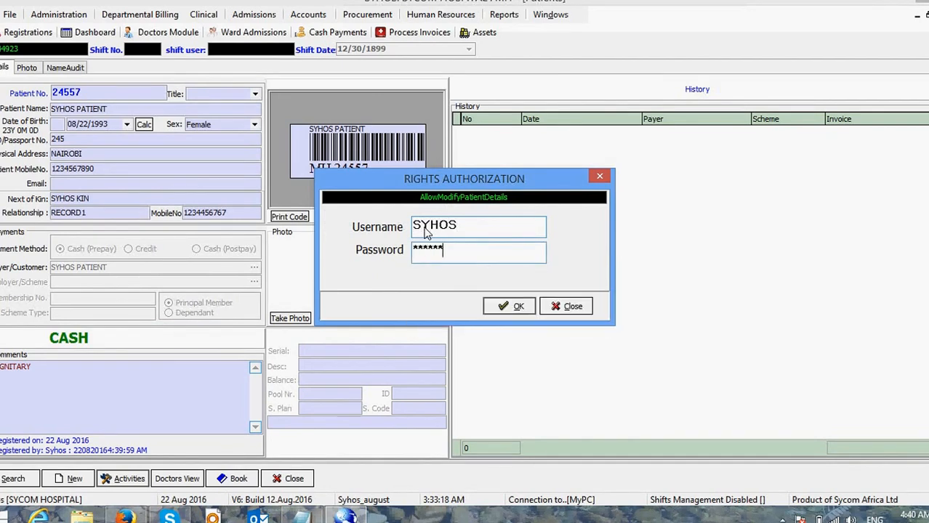
pyautogui.write('*****')
pyautogui.press('Return')
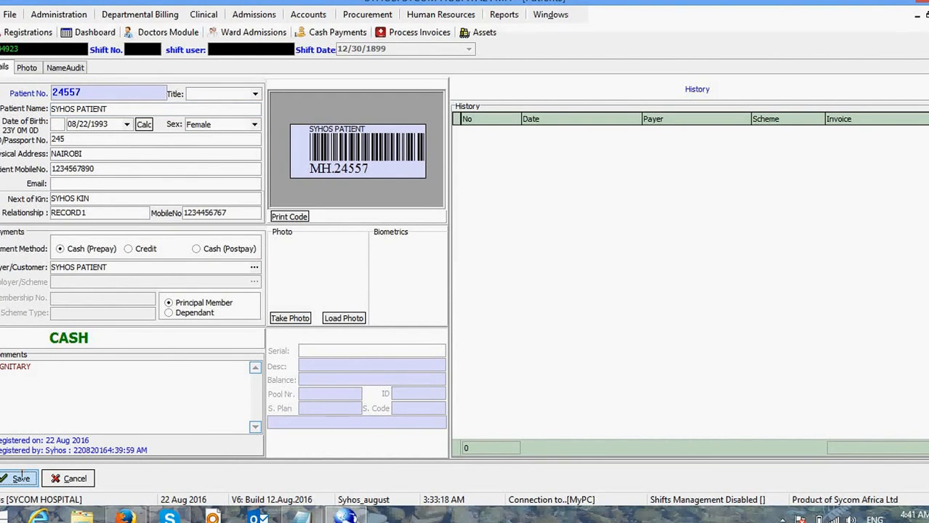
pyautogui.click(128, 249)
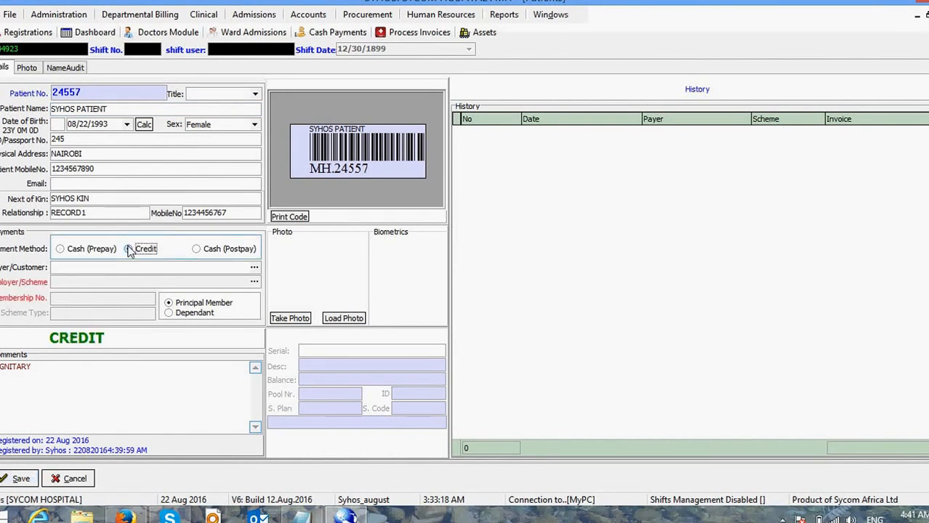
# Step: Set the payer/customer to HERITAGE INSURANCE and the employer scheme to Airtel
pyautogui.click(255, 269)
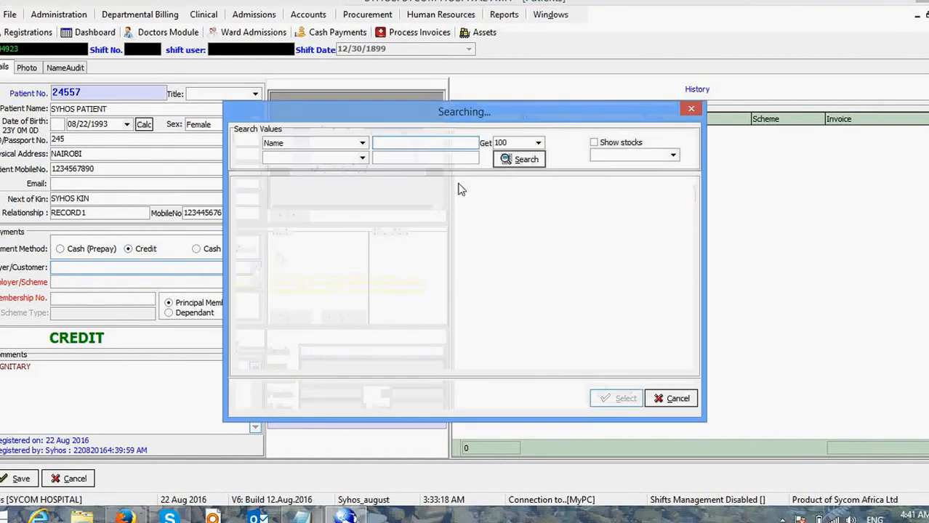
pyautogui.click(520, 162)
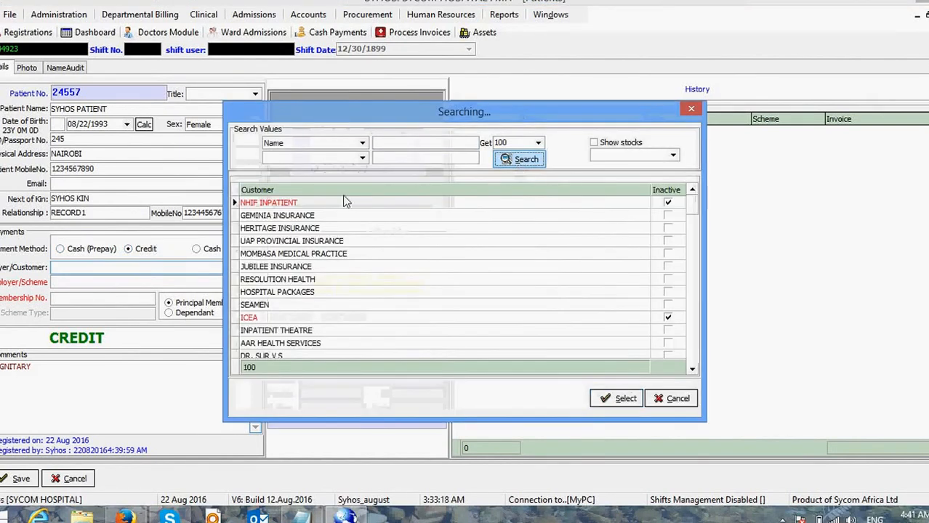
pyautogui.doubleClick(288, 229)
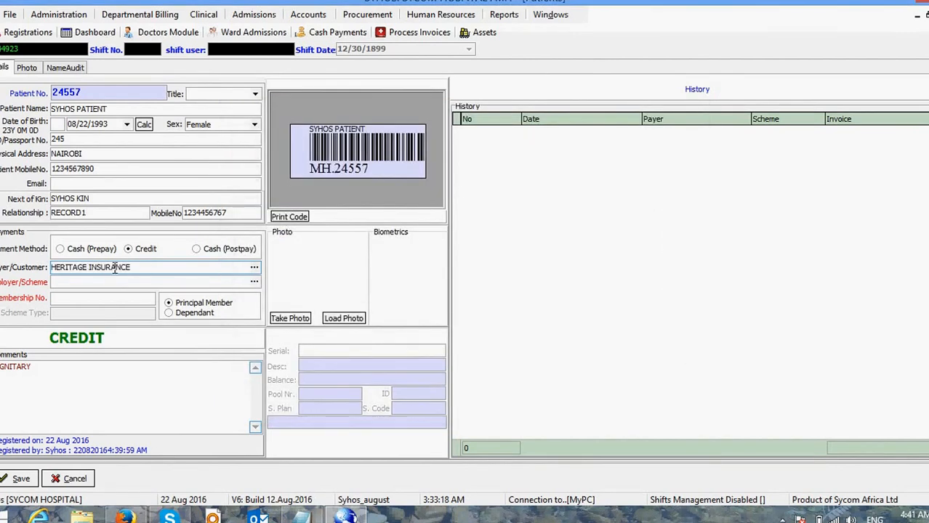
pyautogui.click(254, 283)
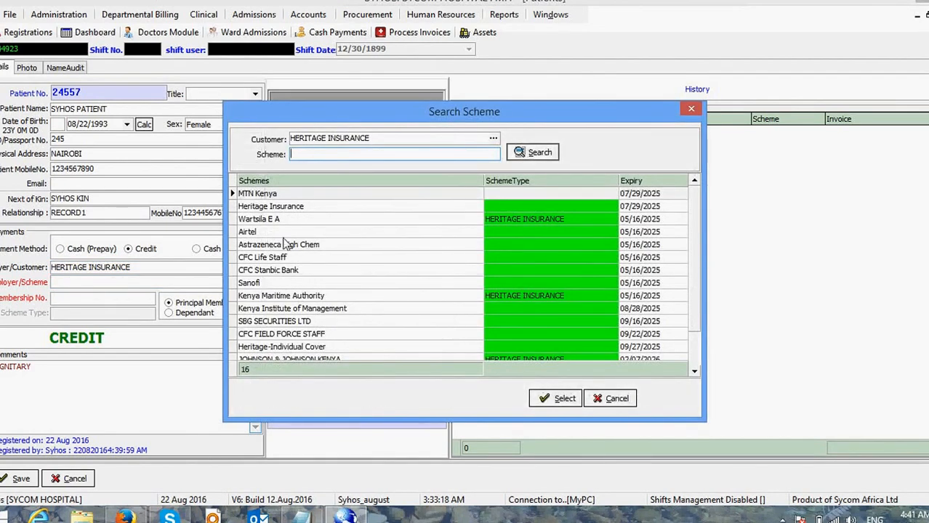
pyautogui.doubleClick(261, 232)
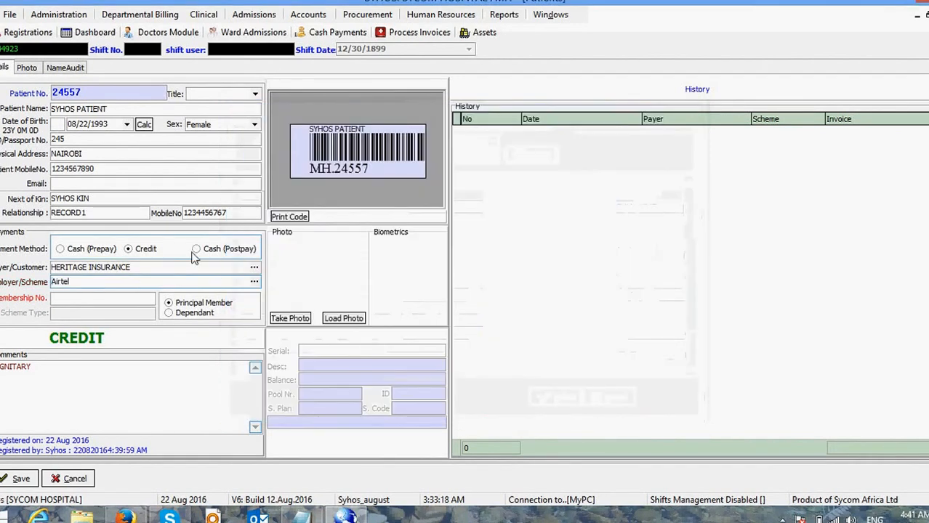
# Step: Enter the principal member's membership number for the Airtel scheme
pyautogui.click(65, 296)
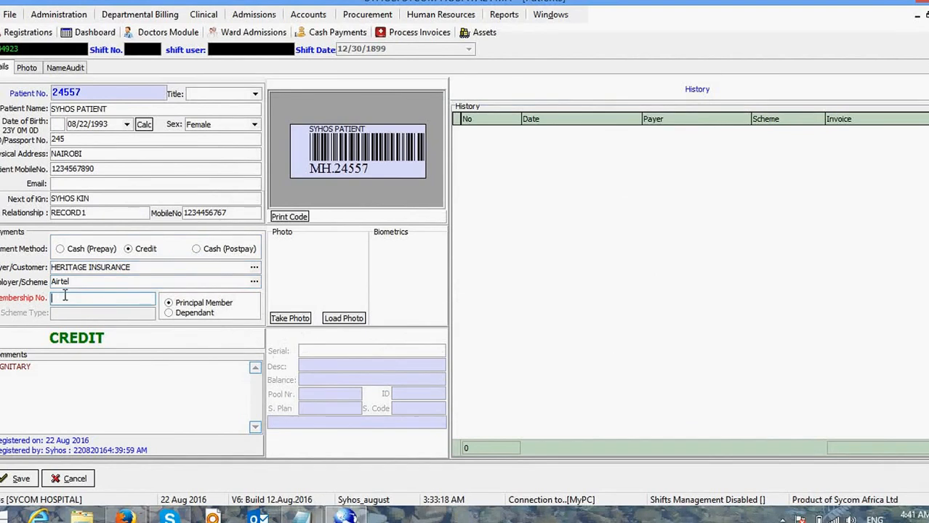
pyautogui.write('23456')
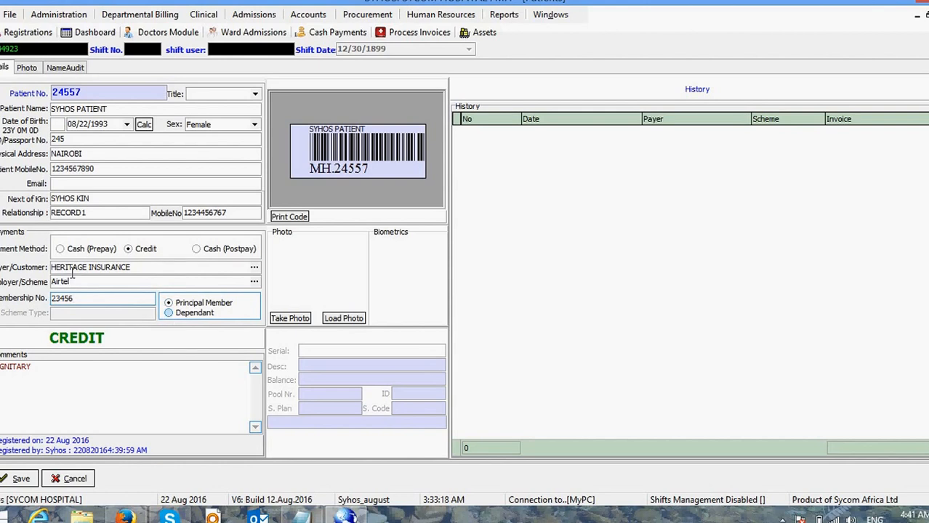
pyautogui.hotkey('shift', 'Tab')
pyautogui.press('Return')
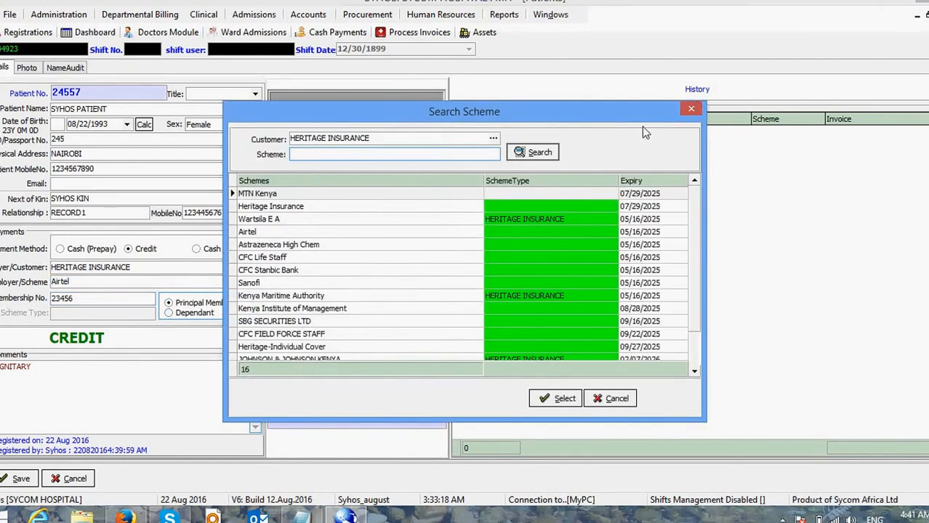
# Step: Dismiss the scheme search and save the HERITAGE INSURANCE / Airtel credit details
pyautogui.click(691, 107)
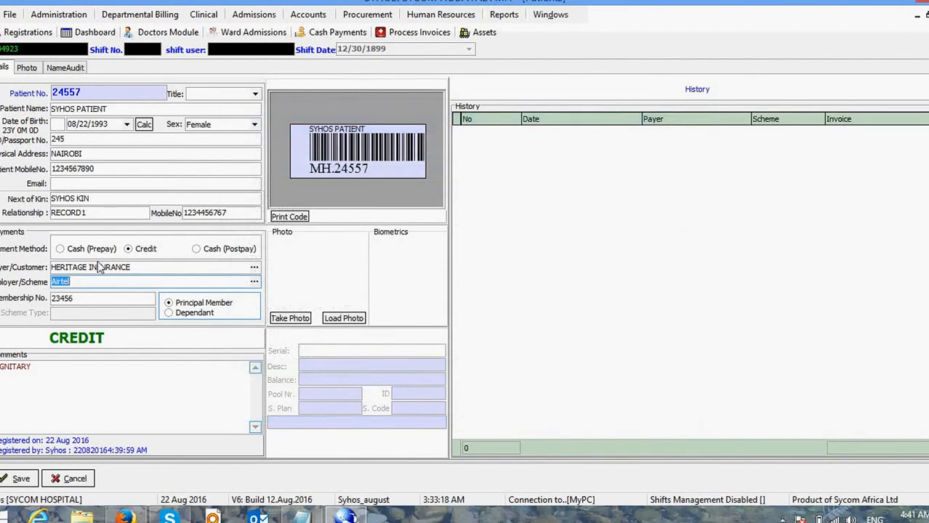
pyautogui.click(20, 479)
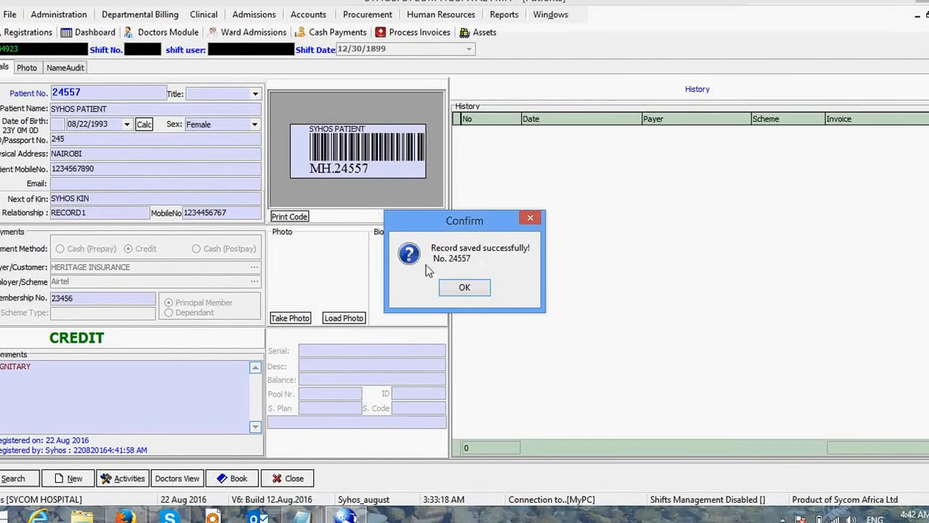
pyautogui.click(464, 289)
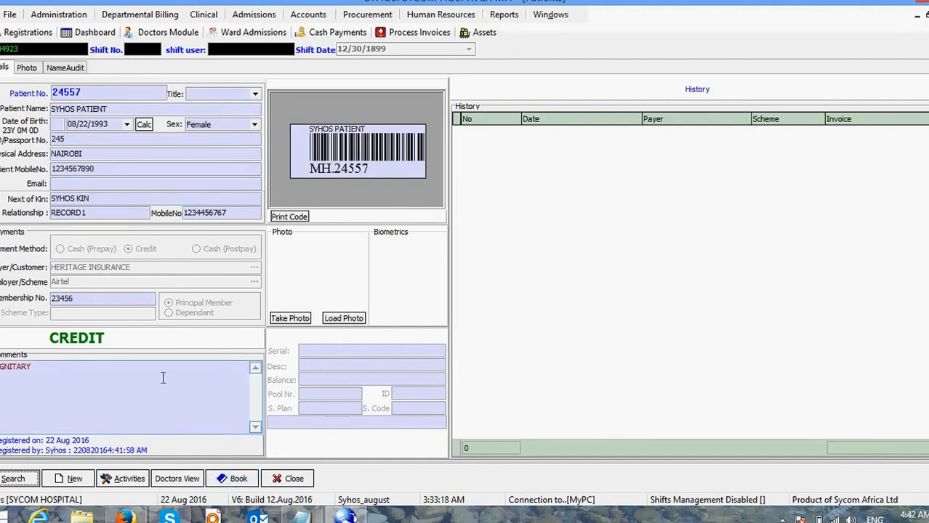
# Step: Book a Consultation charge of 1100 in the patient's billing portal
pyautogui.click(231, 478)
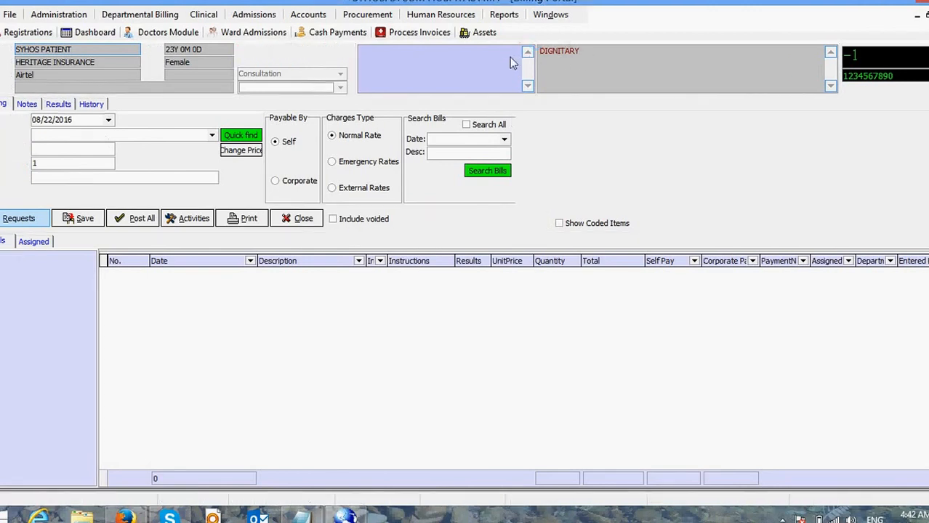
pyautogui.click(127, 138)
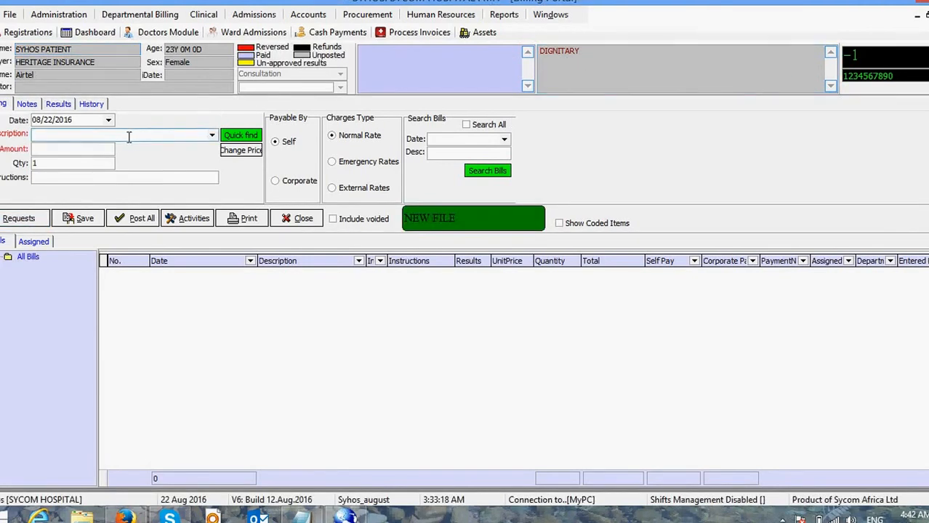
pyautogui.write('Consultation')
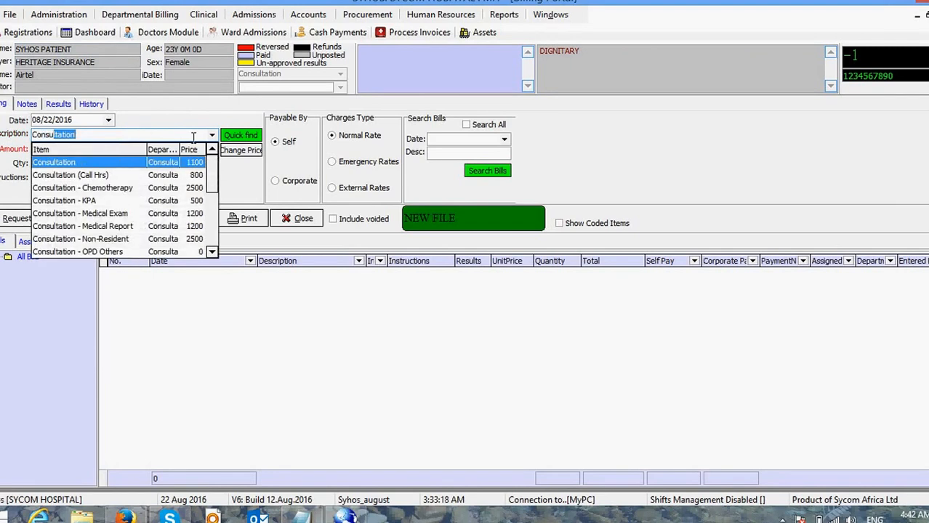
pyautogui.click(240, 135)
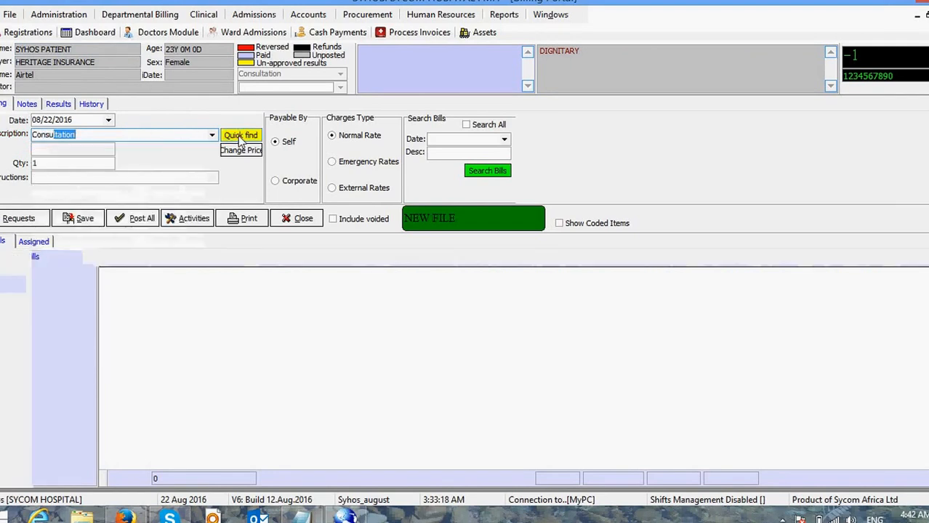
pyautogui.click(240, 135)
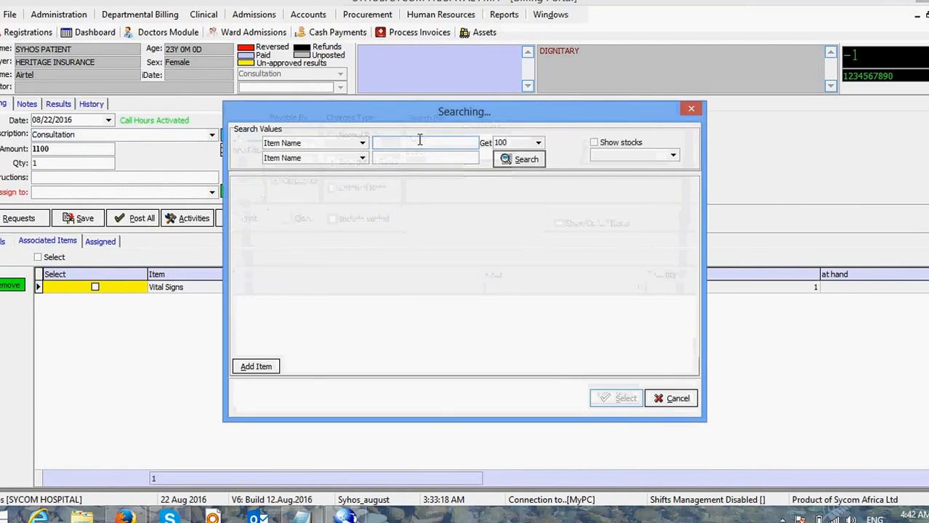
# Step: Search 'consul' by item name and put Consultation - Non-Resident (2500, quantity 1) on the bill
pyautogui.write('consult')
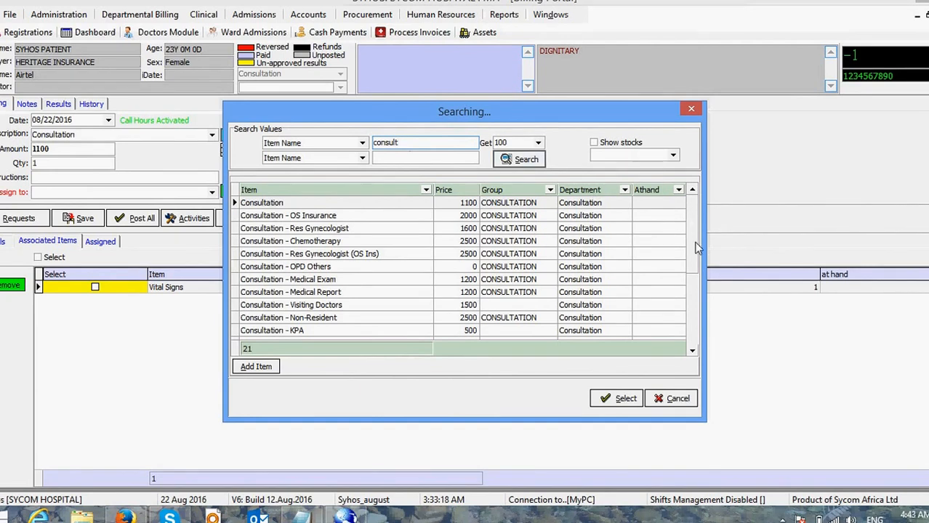
pyautogui.scroll(-2, 696, 248)
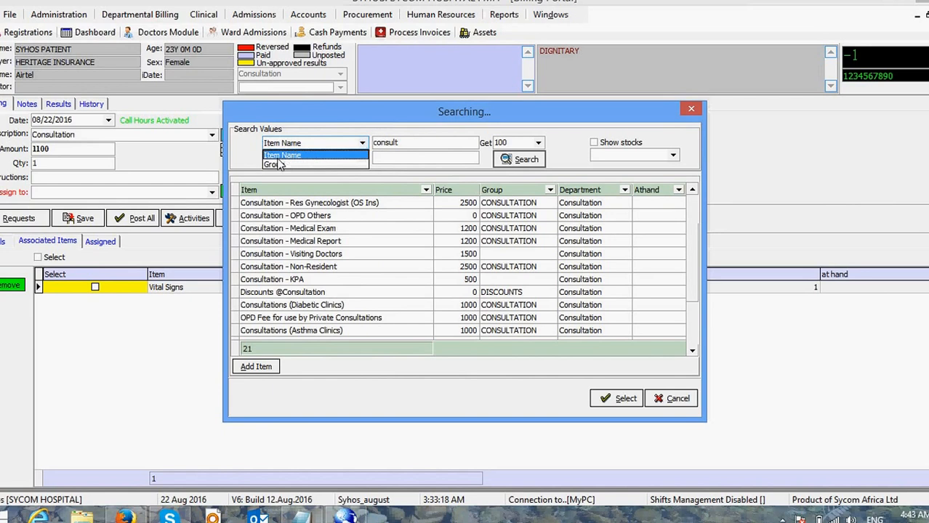
pyautogui.click(554, 155)
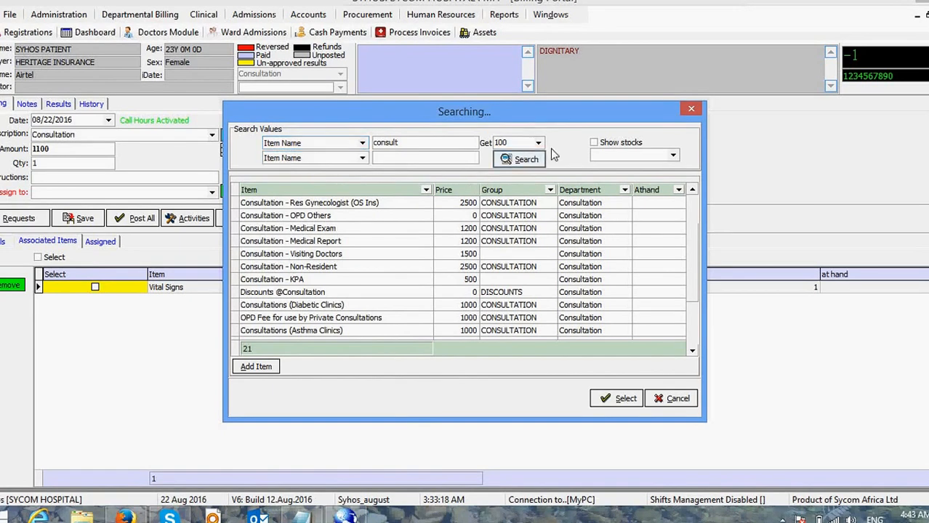
pyautogui.click(309, 268)
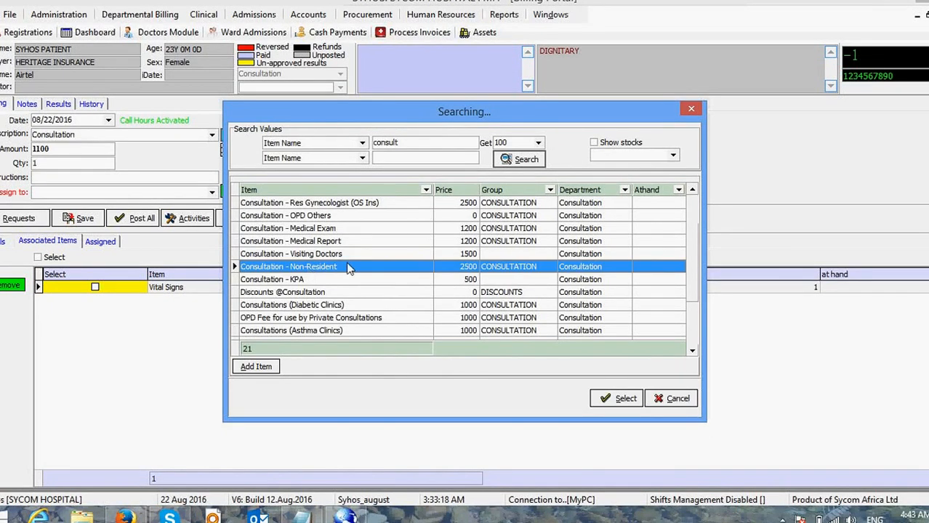
pyautogui.doubleClick(348, 267)
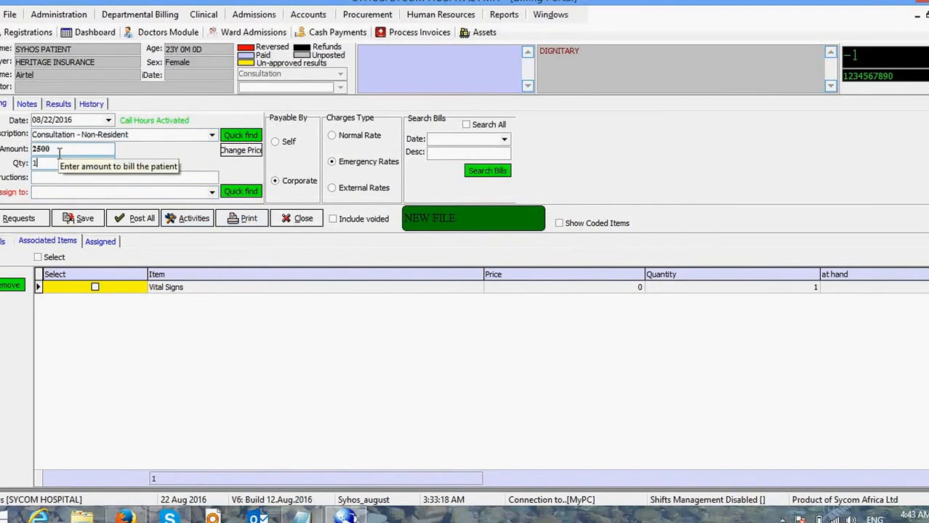
# Step: Assign the Consultation - Non-Resident charge to the attending doctor found through a Quick find name search
pyautogui.press('Tab')
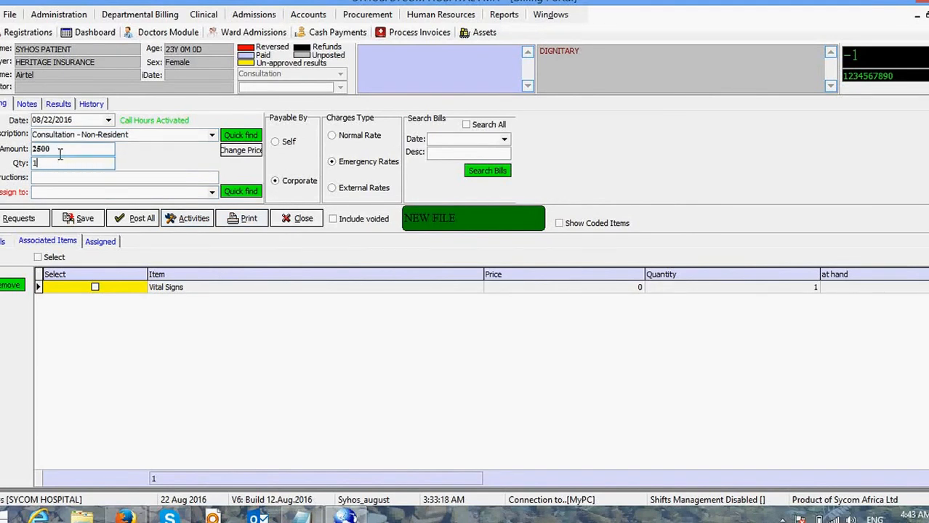
pyautogui.click(211, 193)
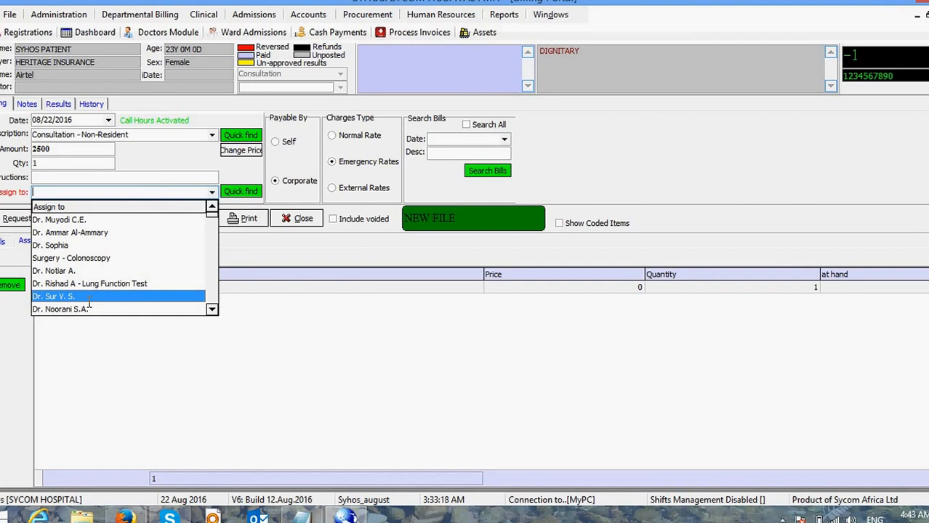
pyautogui.click(253, 194)
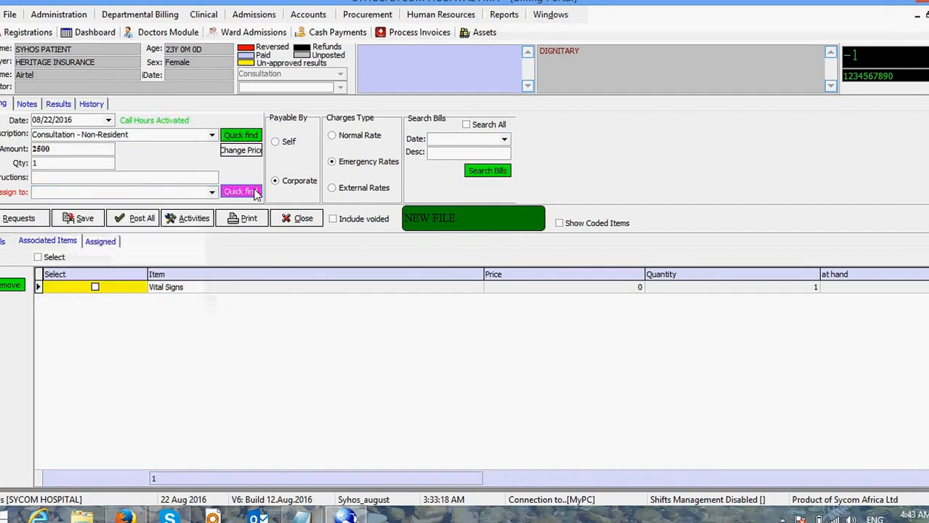
pyautogui.click(241, 192)
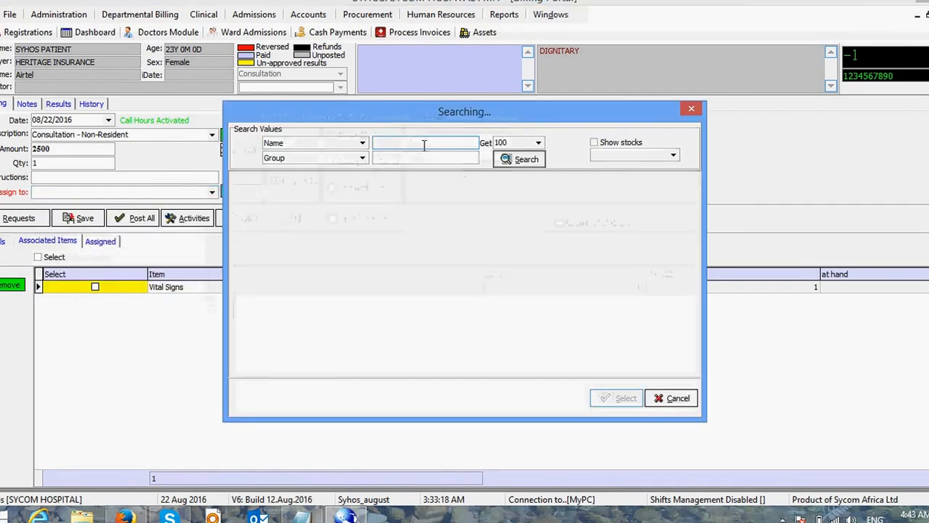
pyautogui.write('rish')
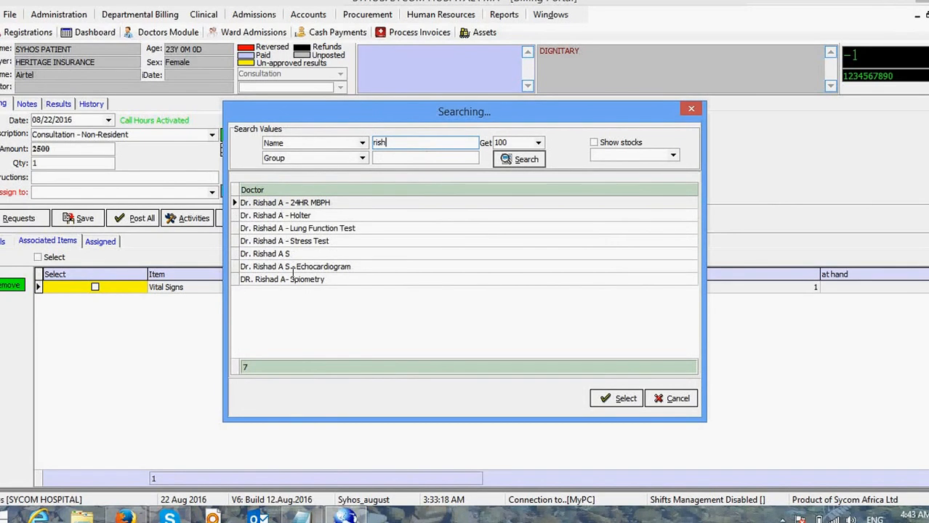
pyautogui.click(271, 259)
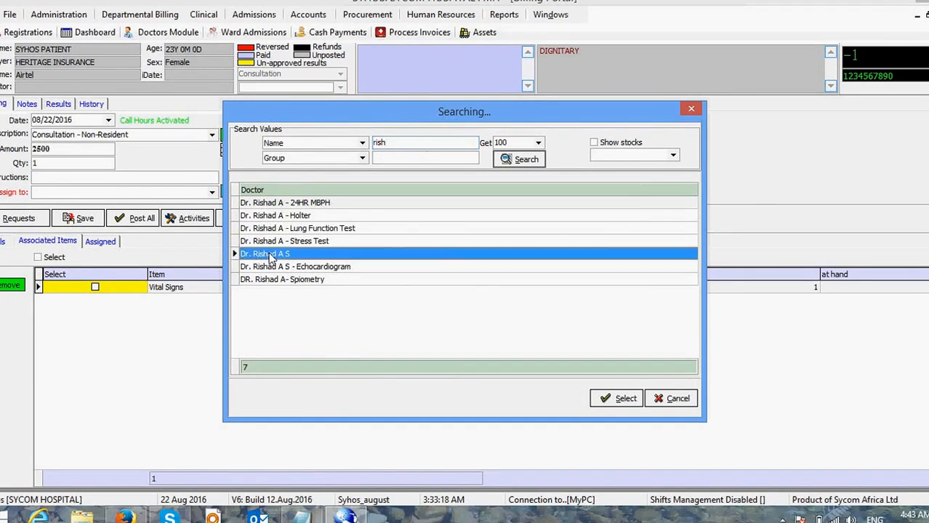
pyautogui.doubleClick(271, 255)
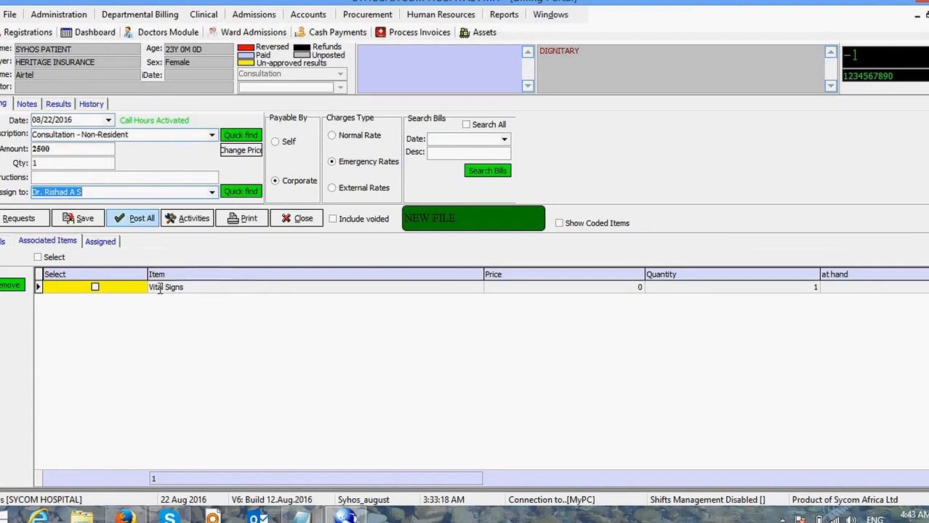
# Step: Select Vital Signs and save both charges to a new invoice totalling 2,500, acknowledging queue number 2
pyautogui.click(95, 287)
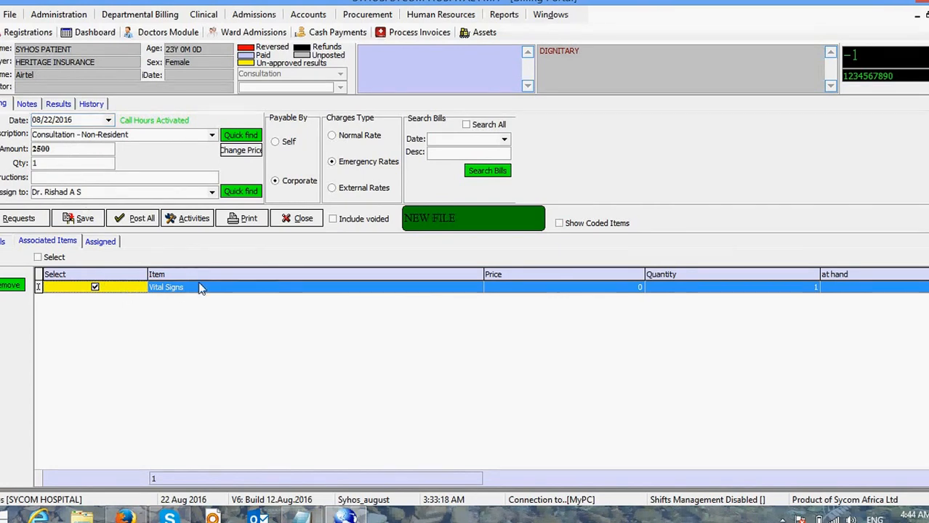
pyautogui.click(85, 219)
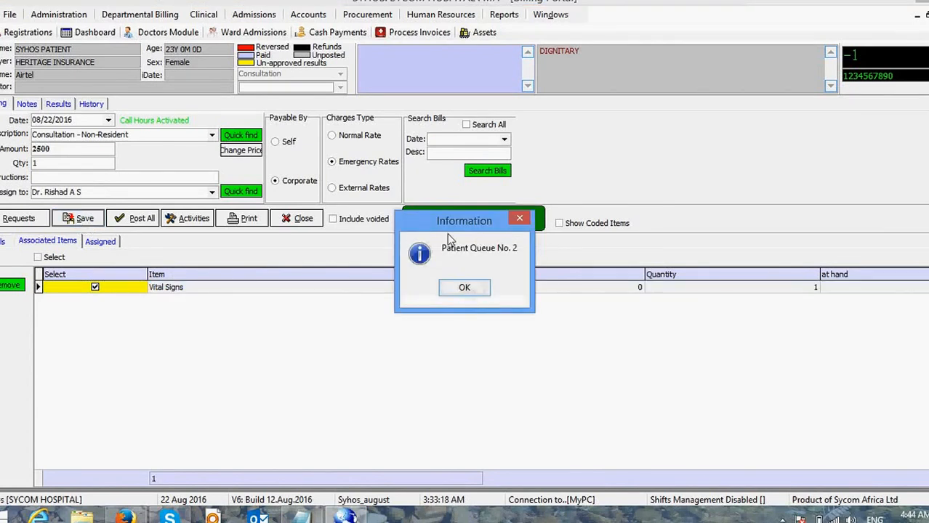
pyautogui.click(462, 290)
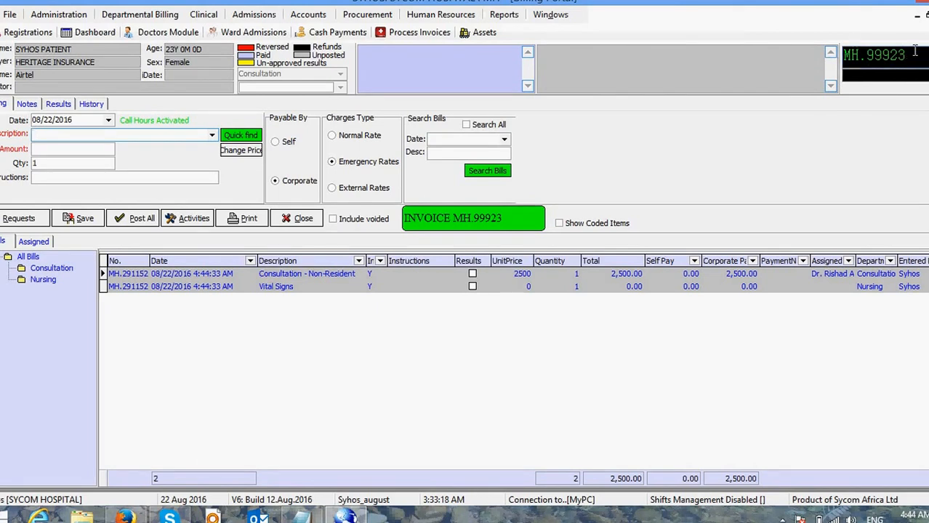
# Step: Post all invoice rows, confirm the success message, and close the billing window
pyautogui.click(141, 225)
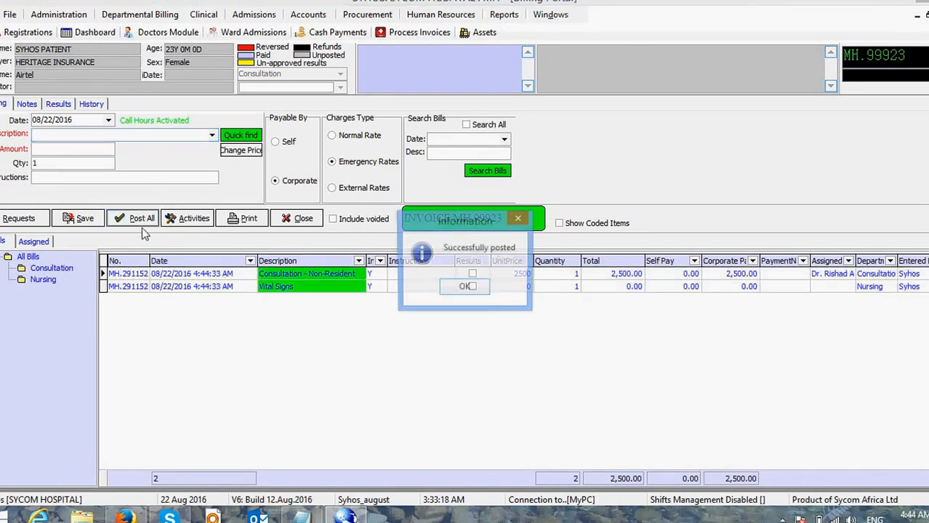
pyautogui.click(464, 288)
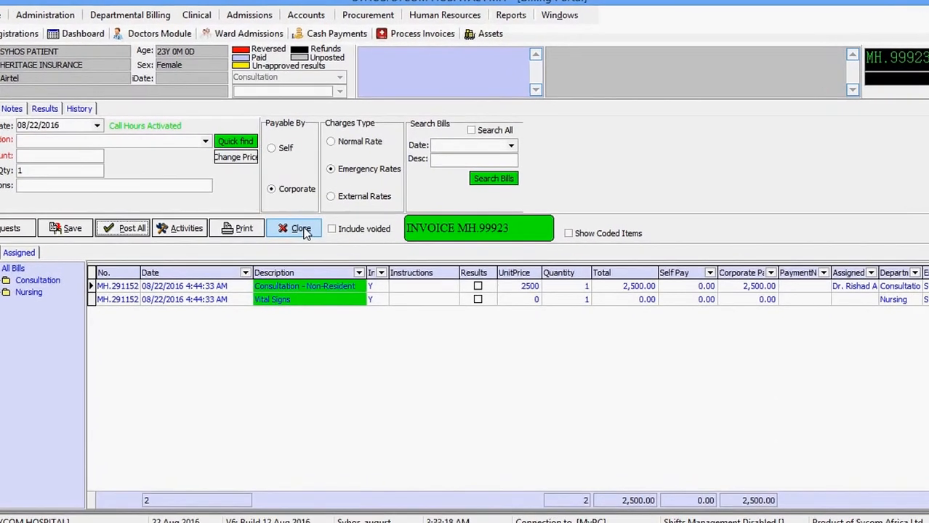
pyautogui.click(311, 245)
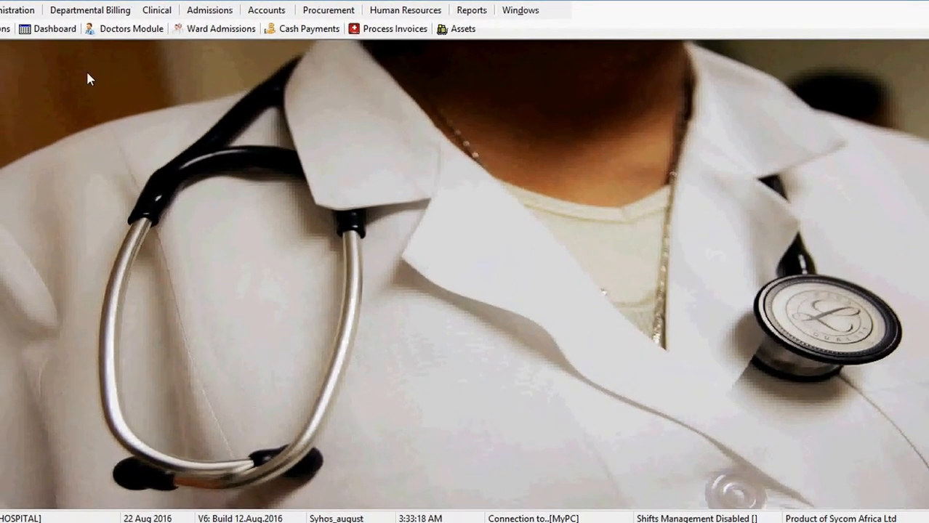
# Step: In Registrations, search patients by Name for 'syh' and pick the test patient from three results
pyautogui.click(4, 30)
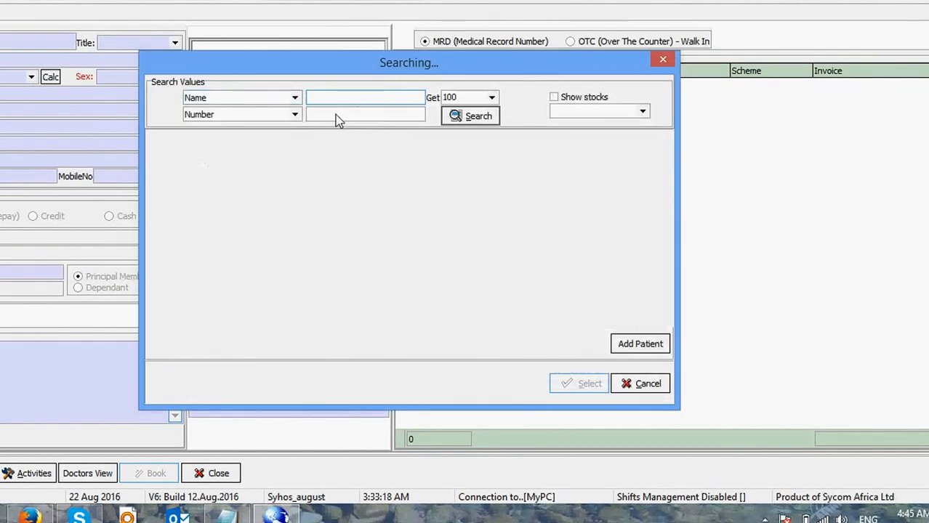
pyautogui.click(295, 98)
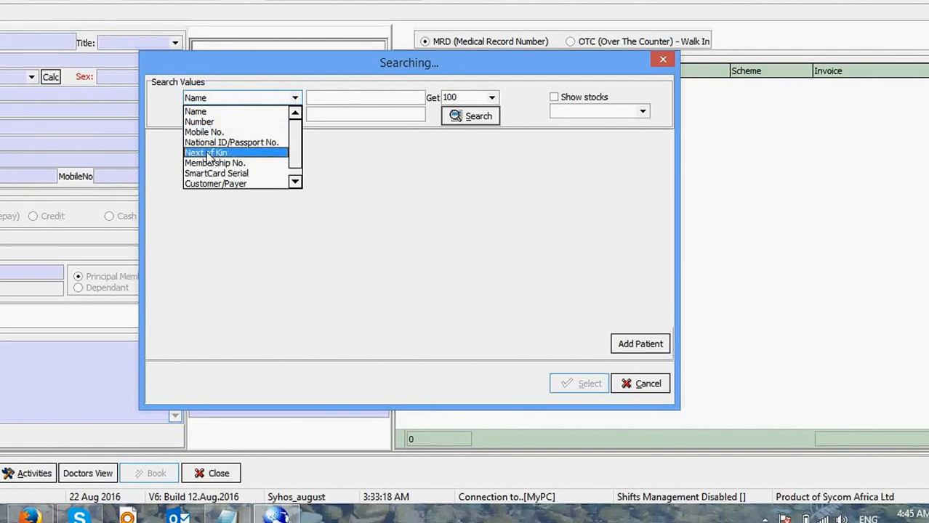
pyautogui.click(217, 113)
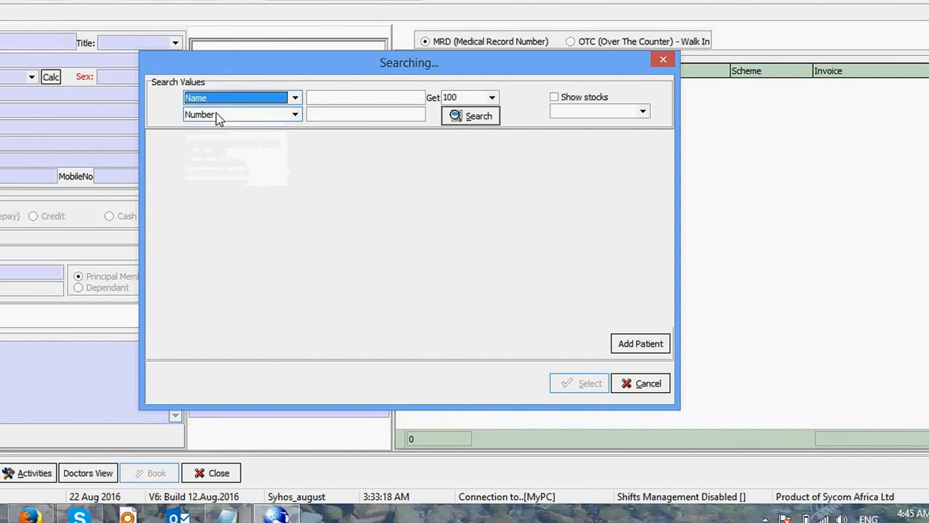
pyautogui.click(322, 99)
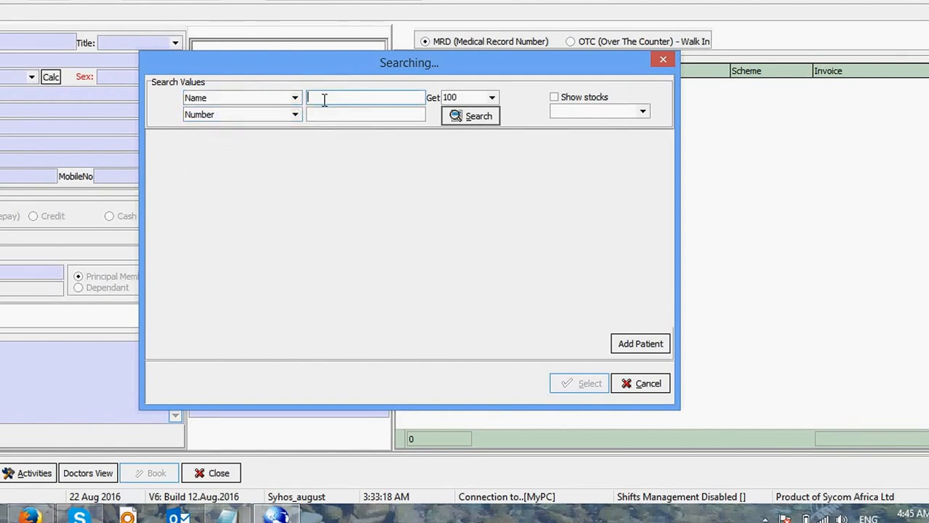
pyautogui.write('syho')
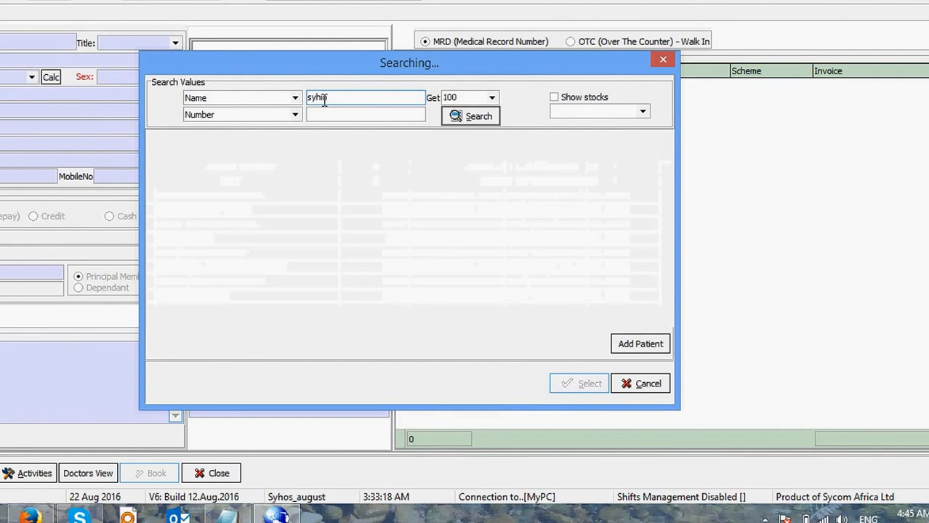
pyautogui.press('BackSpace')
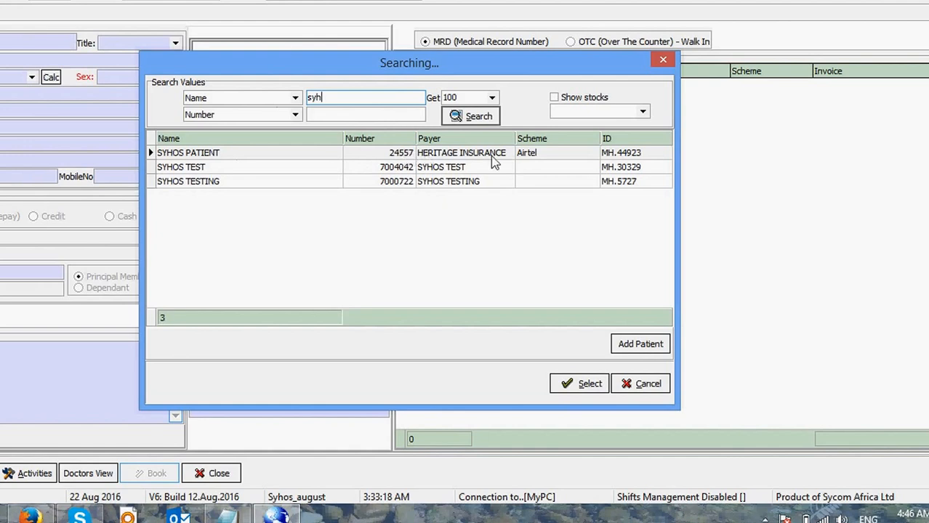
pyautogui.click(403, 156)
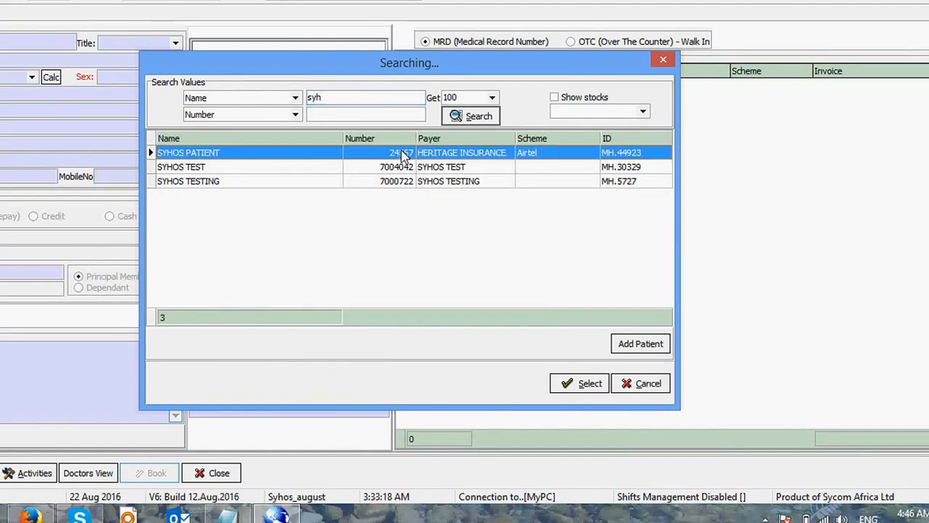
# Step: Load the SYHOS PATIENT record, showing its 08/22/2016 HERITAGE INSURANCE invoice of 2,500
pyautogui.click(580, 383)
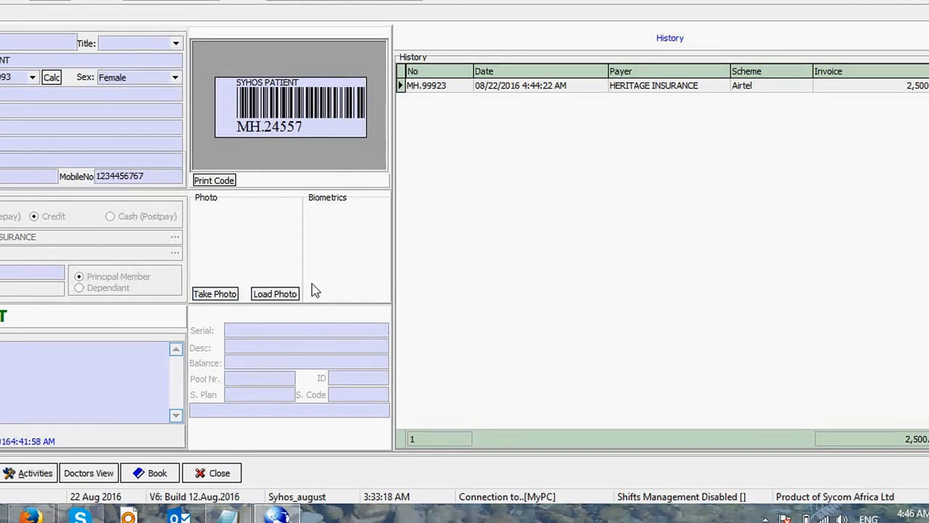
# Step: Attempt offline biometrics, dismiss the missing-drivers error, and open the HP TrueVision HD photo capture
pyautogui.click(46, 475)
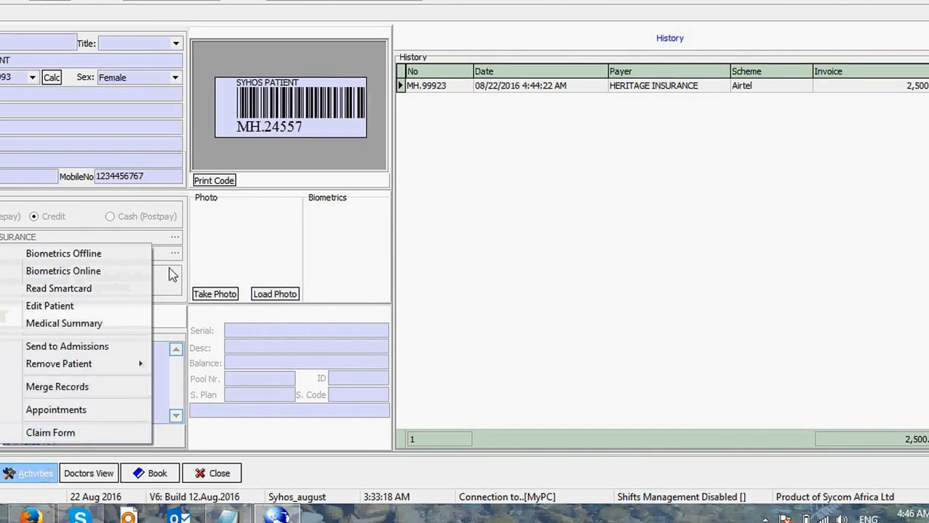
pyautogui.click(65, 255)
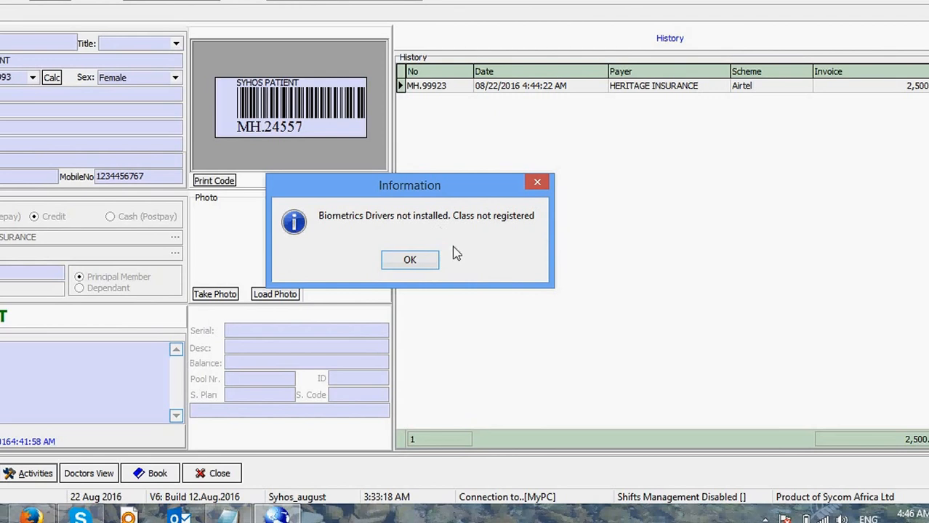
pyautogui.click(419, 265)
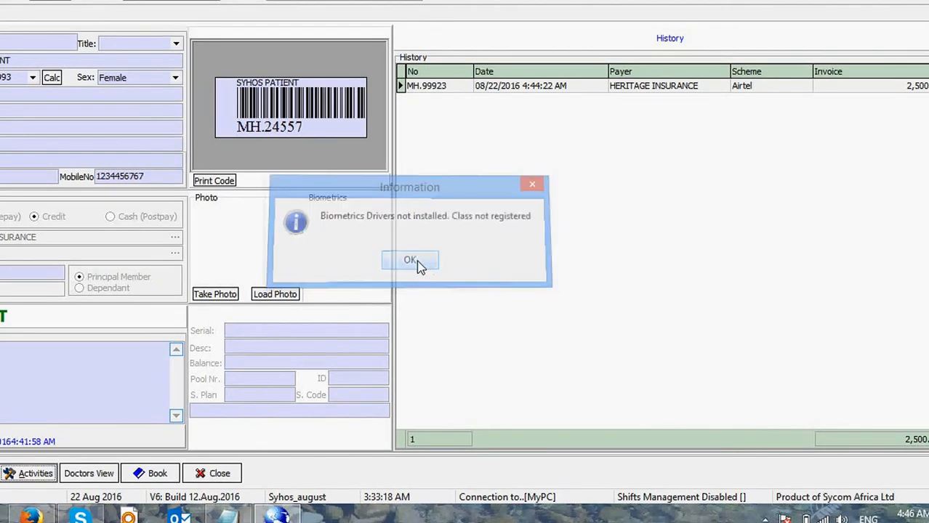
pyautogui.click(215, 294)
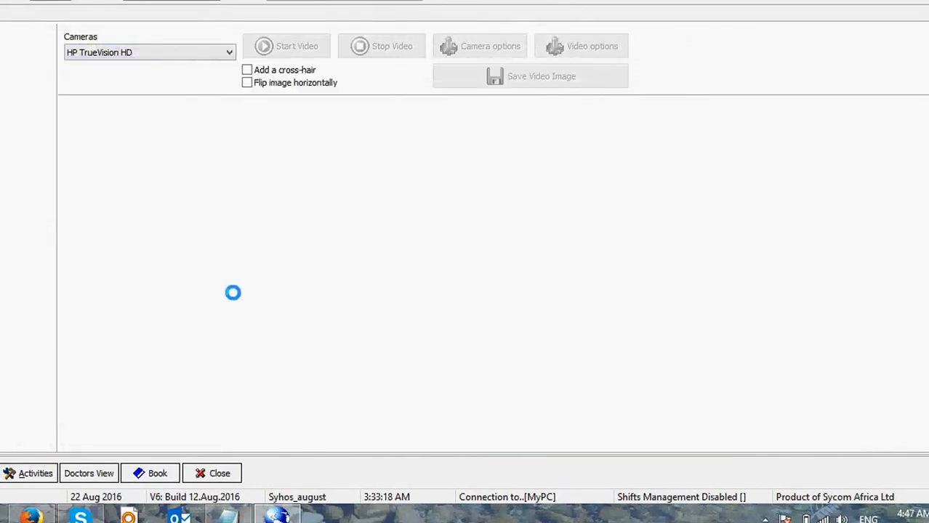